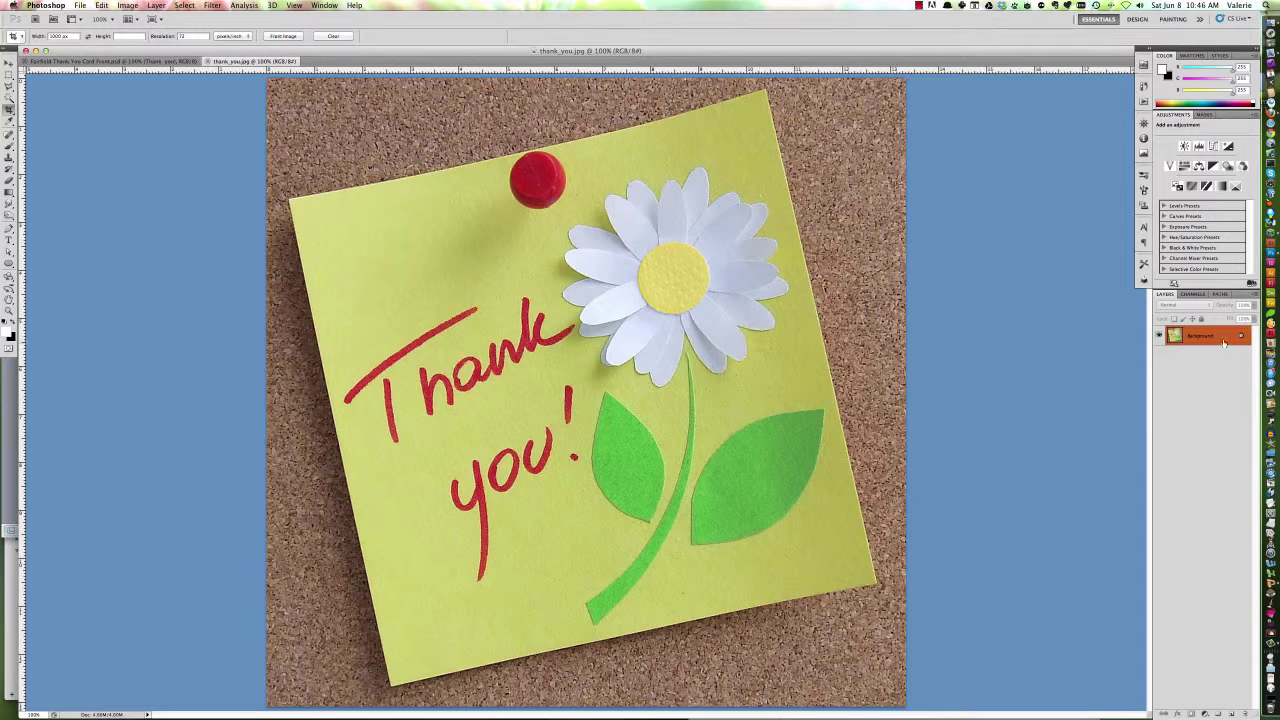
- Convert the locked Background into a regular layer, keeping the default layer settings
{"action": "double_click", "coordinate": [1176, 337]}
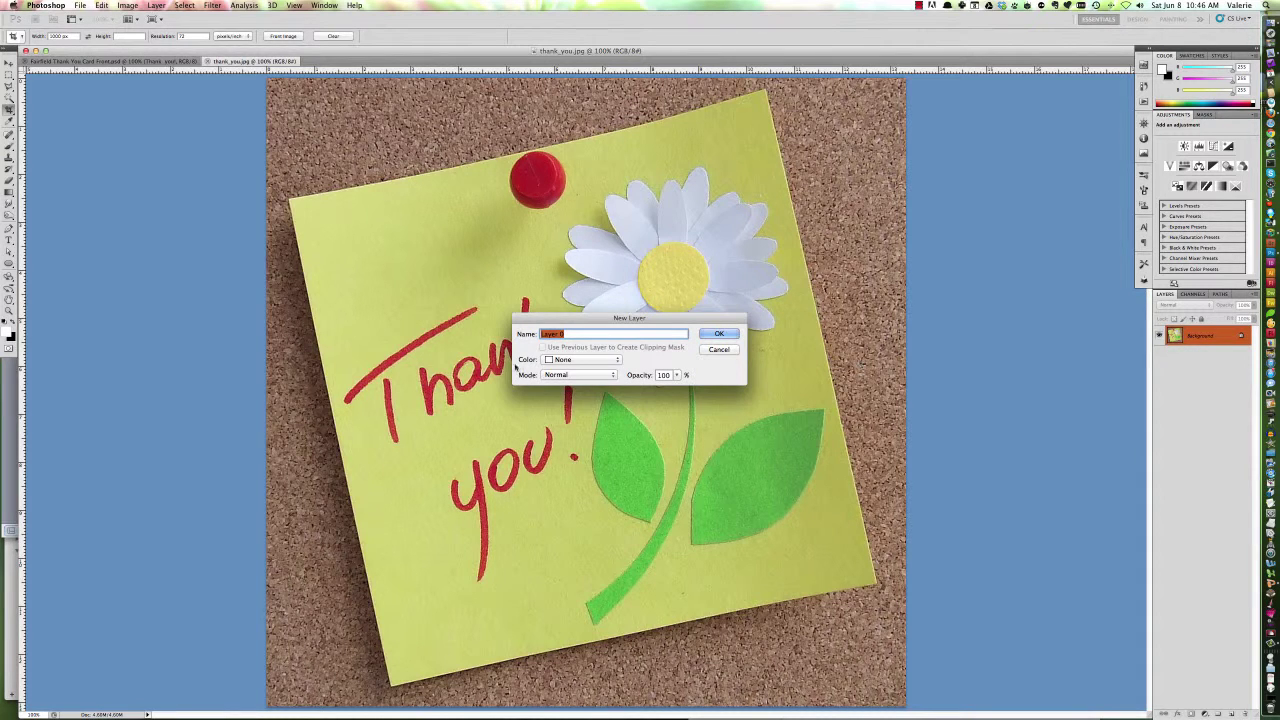
{"action": "left_click", "coordinate": [719, 334]}
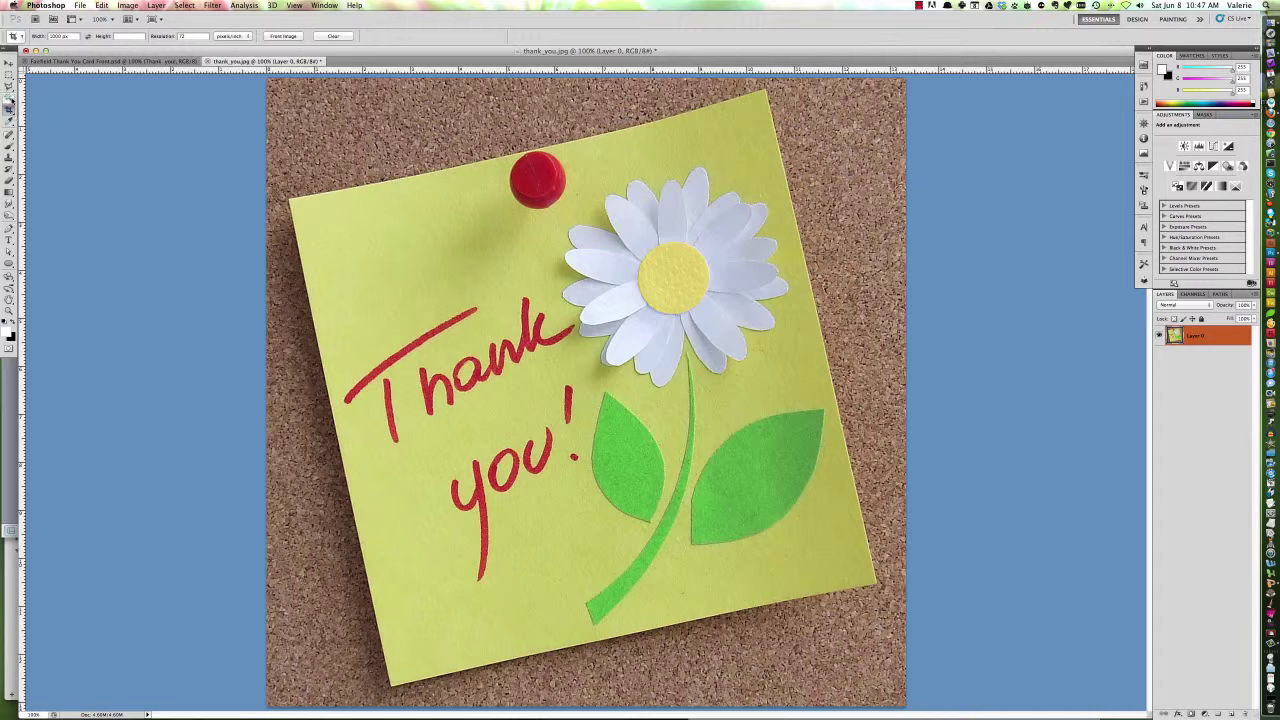
- Try to select the daisy's petals with the Magic Wand tool, adding neighbouring petals to the selection
{"action": "left_click", "coordinate": [9, 86]}
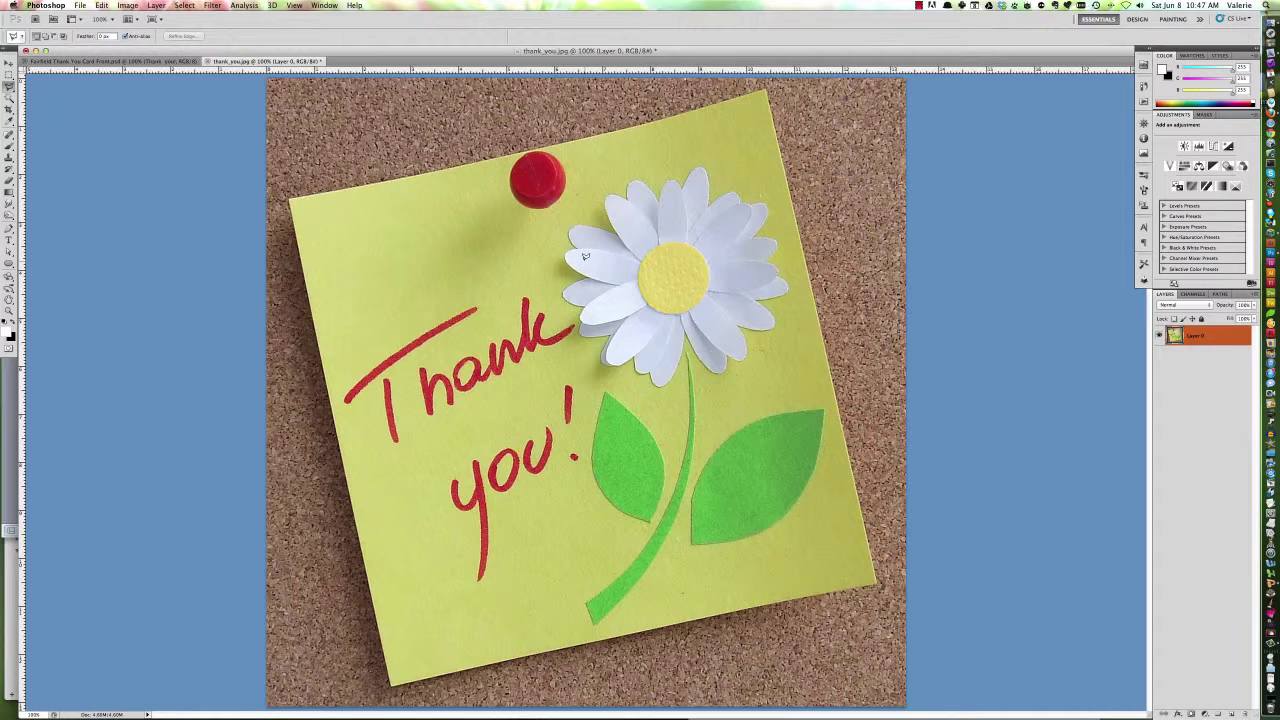
{"action": "key", "text": "w"}
{"action": "left_click", "coordinate": [598, 288]}
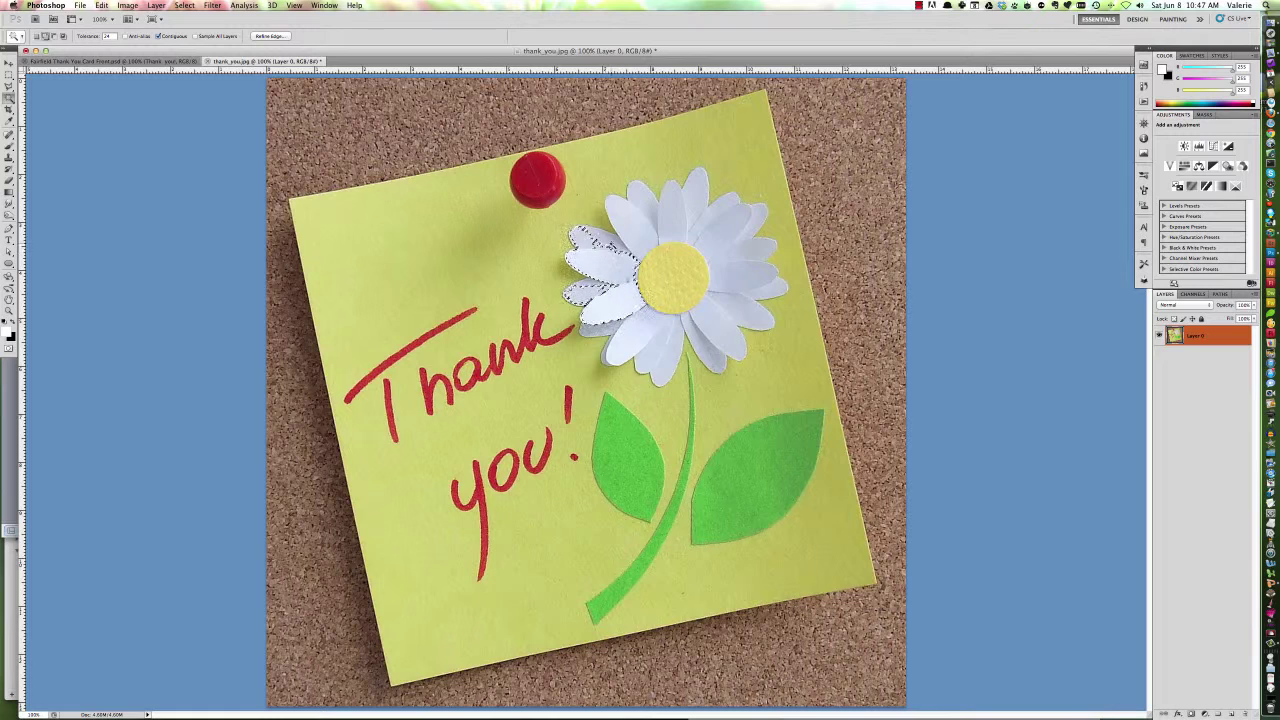
{"action": "left_click", "coordinate": [632, 234], "text": "shift"}
{"action": "left_click", "coordinate": [705, 228], "text": "shift"}
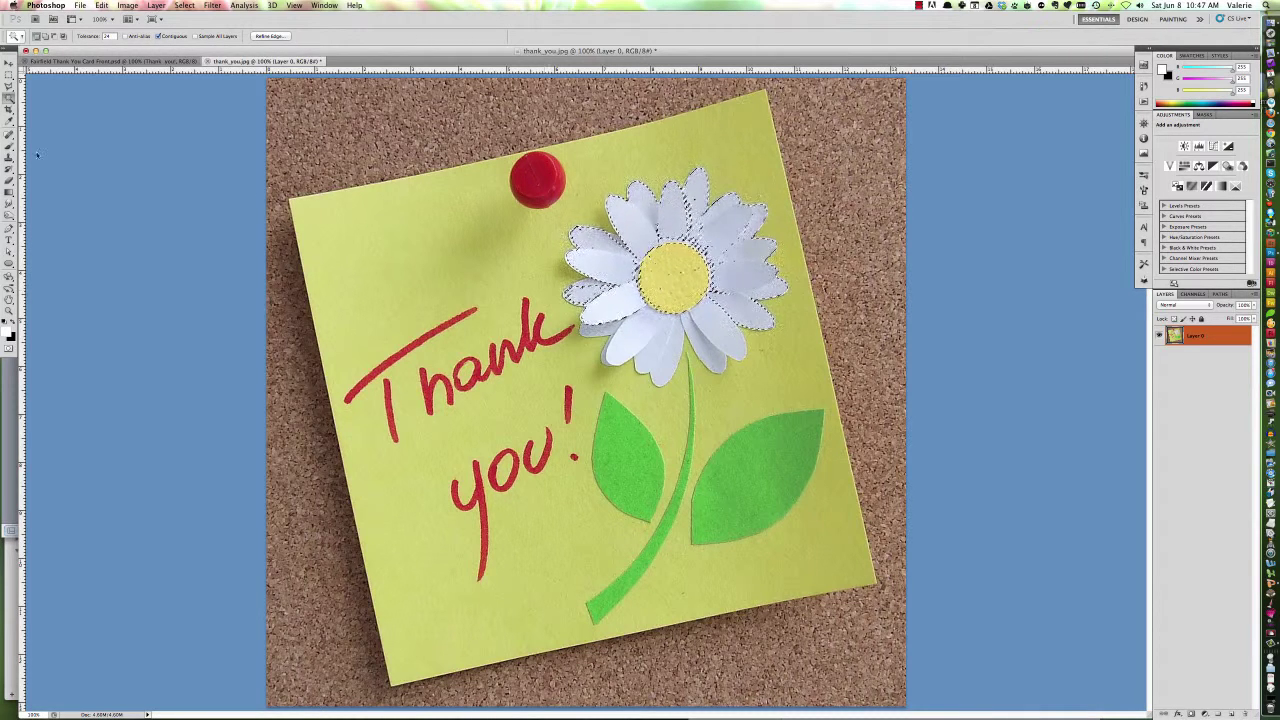
- Clear the selection and select the daisy head, upper stem and both leaves with the Quick Selection tool, subtracting the stray yellow paper
{"action": "left_click", "coordinate": [10, 100]}
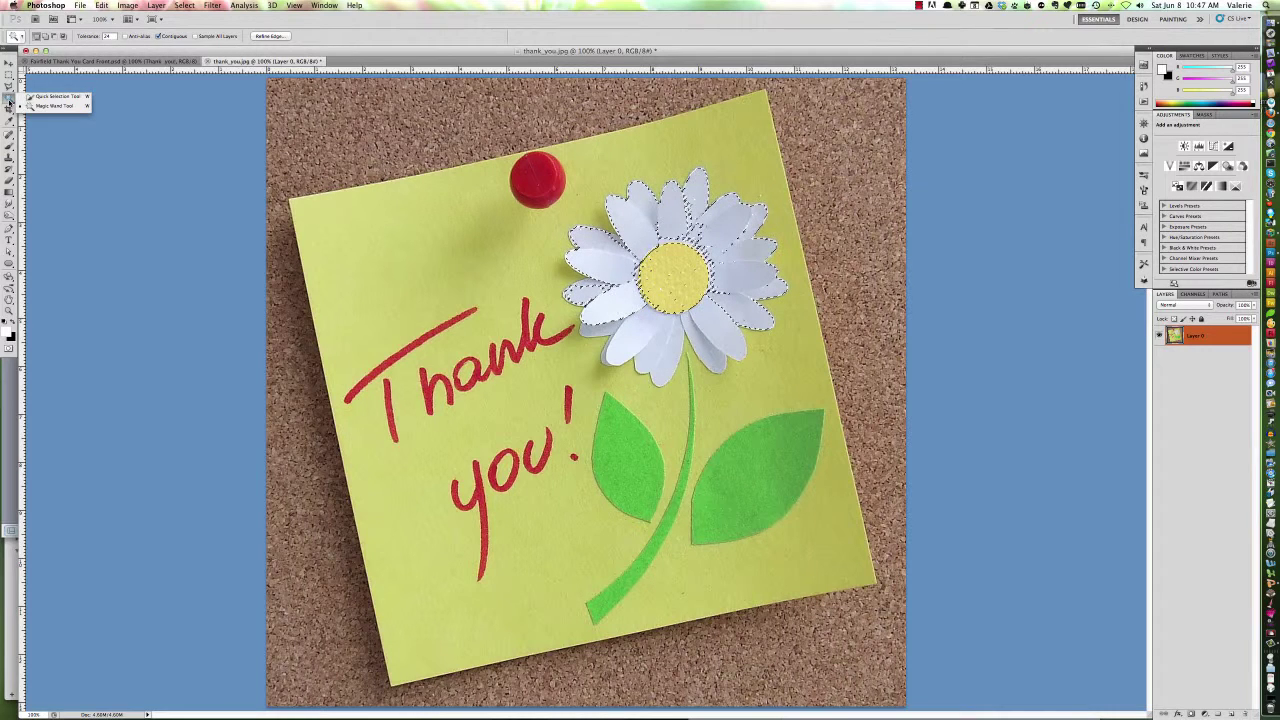
{"action": "left_click", "coordinate": [55, 96]}
{"action": "key", "text": "super+d"}
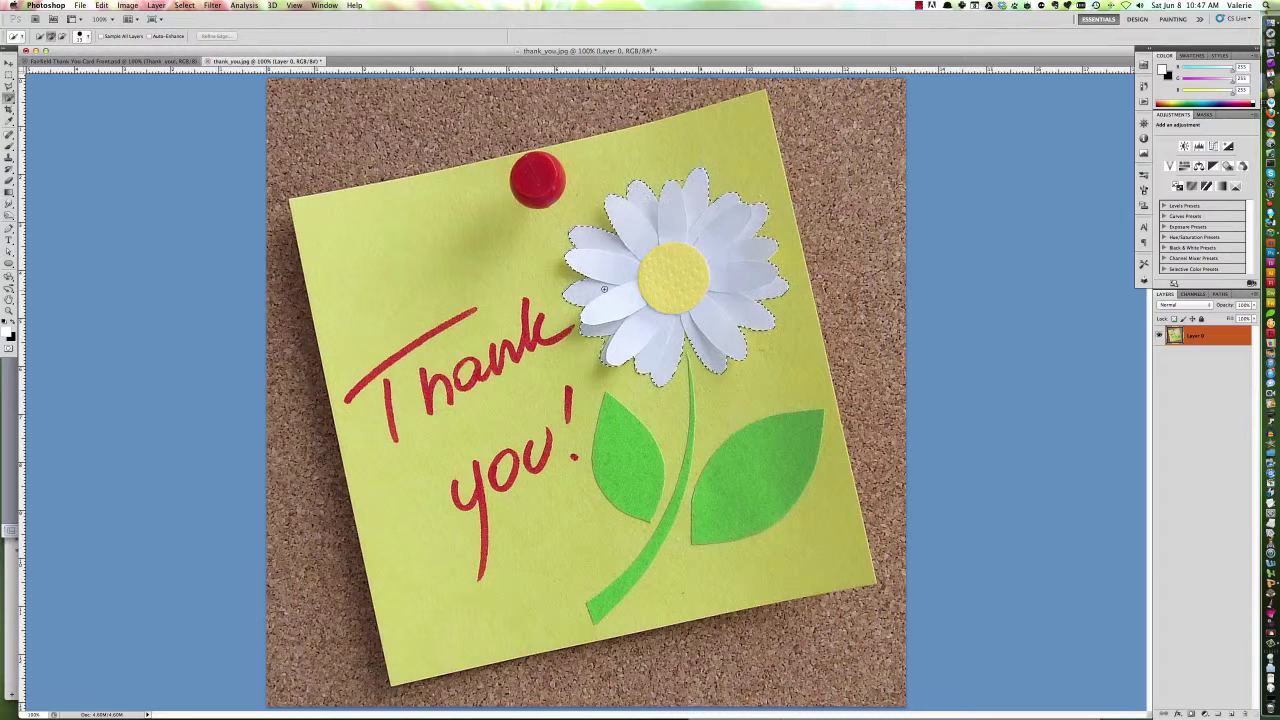
{"action": "left_click", "coordinate": [670, 440], "text": "alt"}
{"action": "left_click_drag", "start_coordinate": [701, 467], "coordinate": [667, 421]}
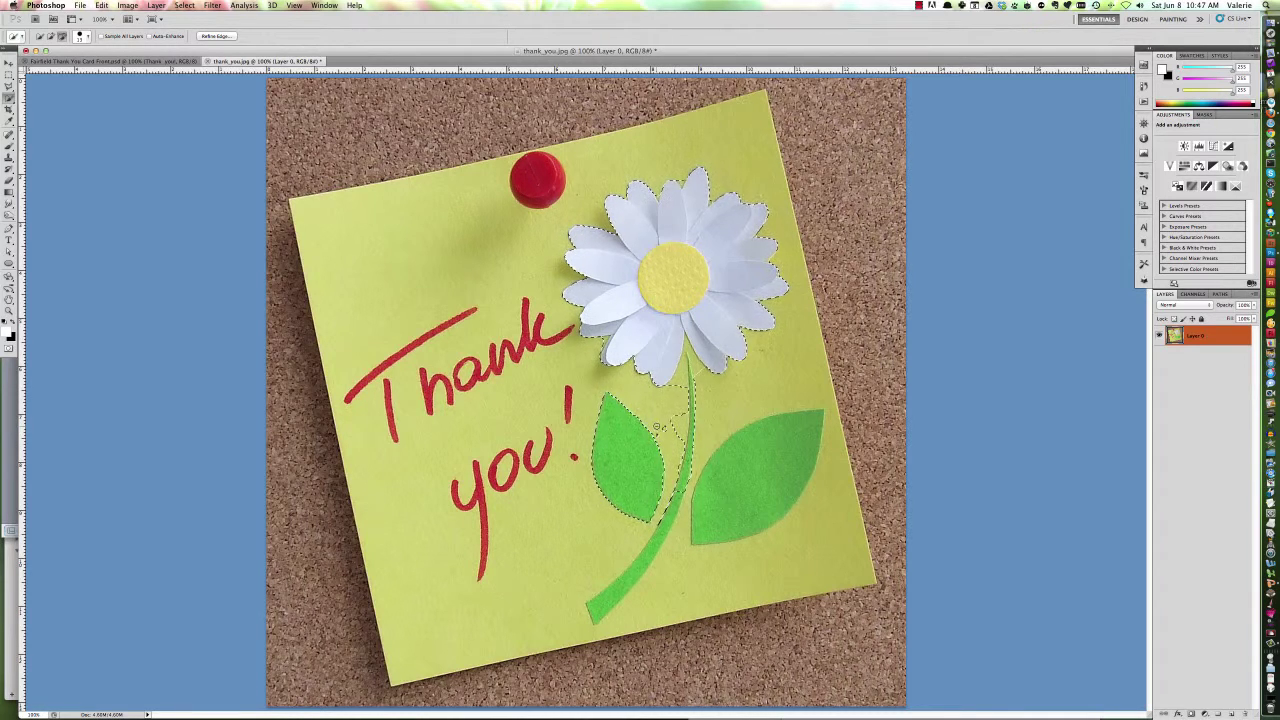
{"action": "left_click", "coordinate": [746, 455]}
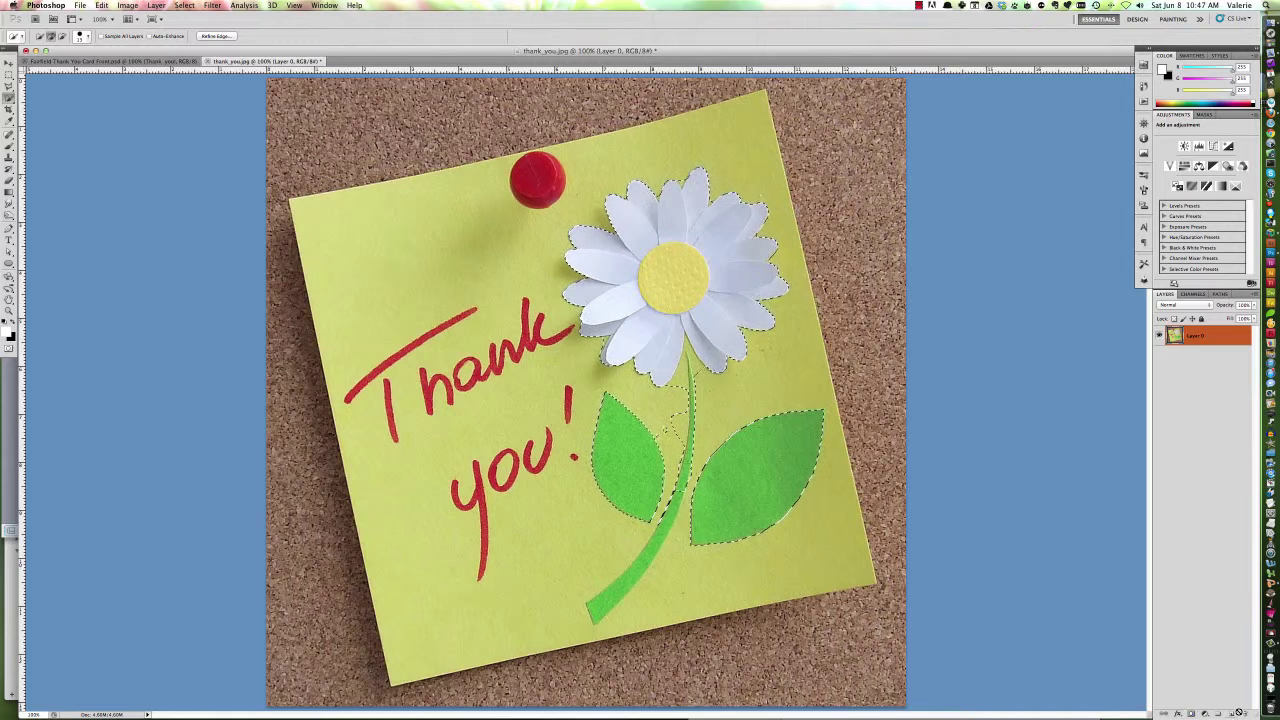
- Add a layer mask to Layer 0 from the flower selection
{"action": "left_click_drag", "start_coordinate": [1191, 714], "coordinate": [1192, 493]}
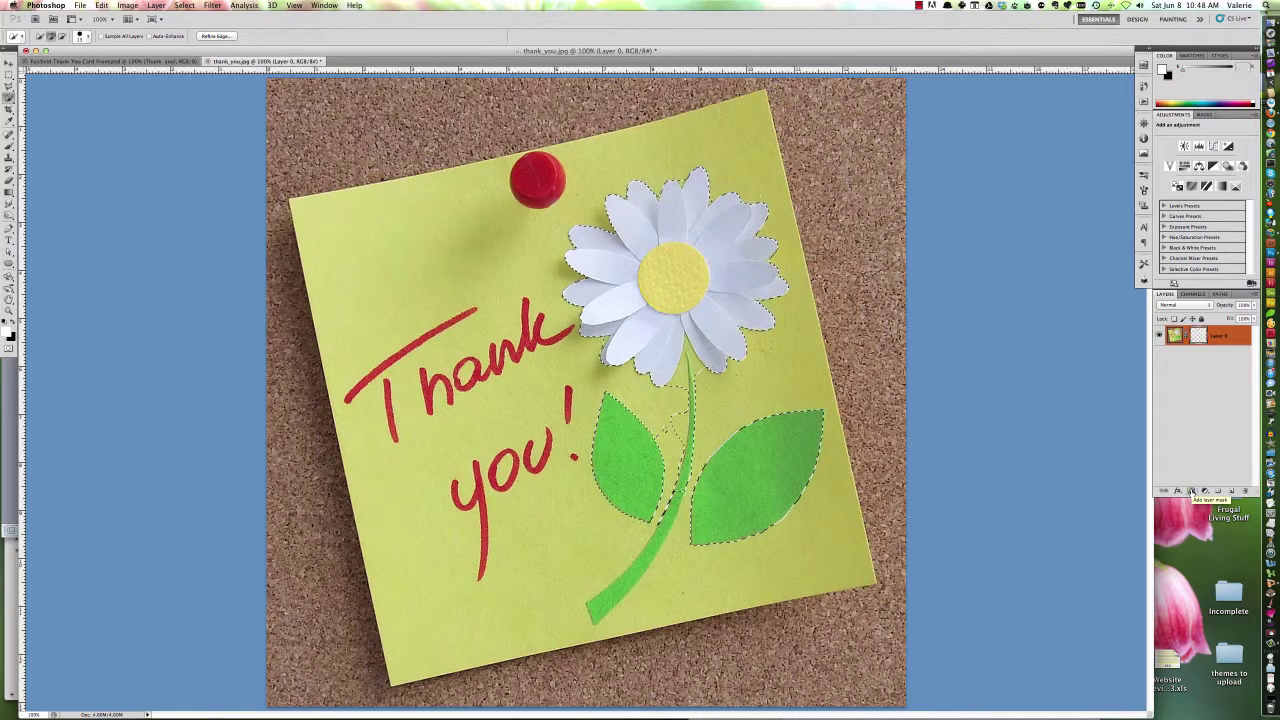
{"action": "left_click", "coordinate": [1191, 491]}
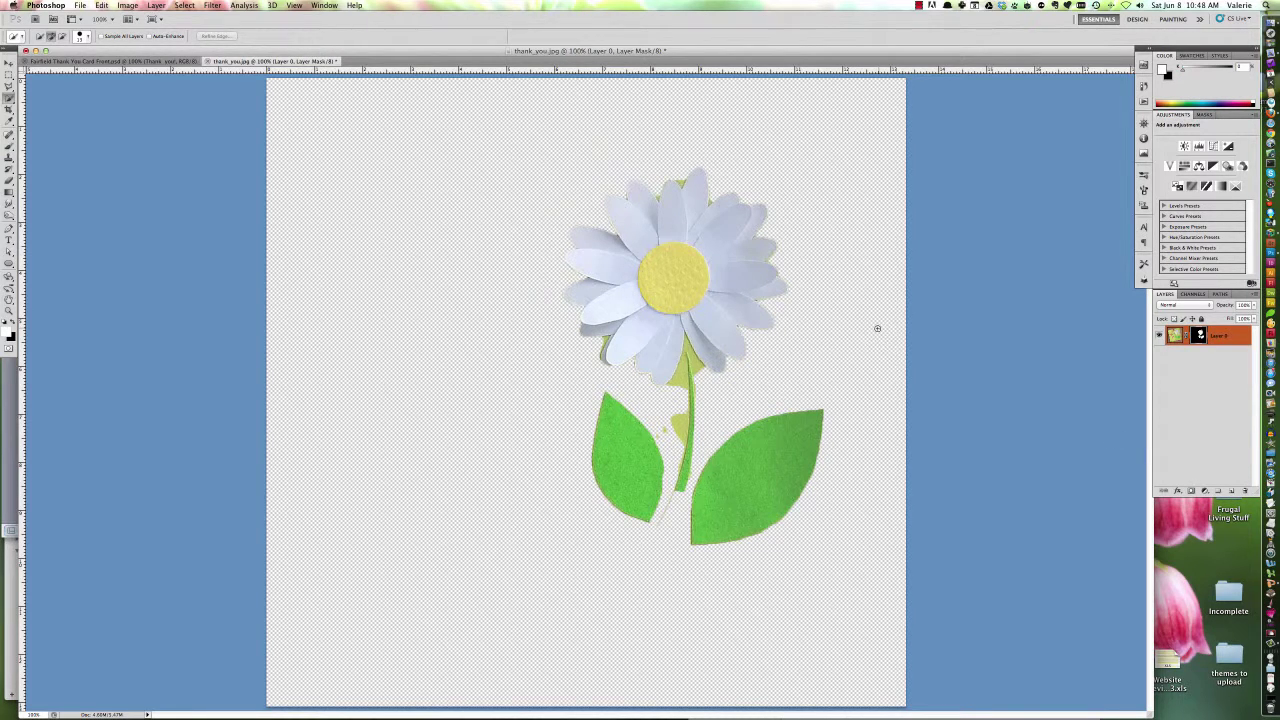
- Create a new layer beneath Layer 0 and fill it with black
{"action": "left_click", "coordinate": [1232, 491]}
{"action": "left_click_drag", "start_coordinate": [1200, 337], "coordinate": [1202, 377]}
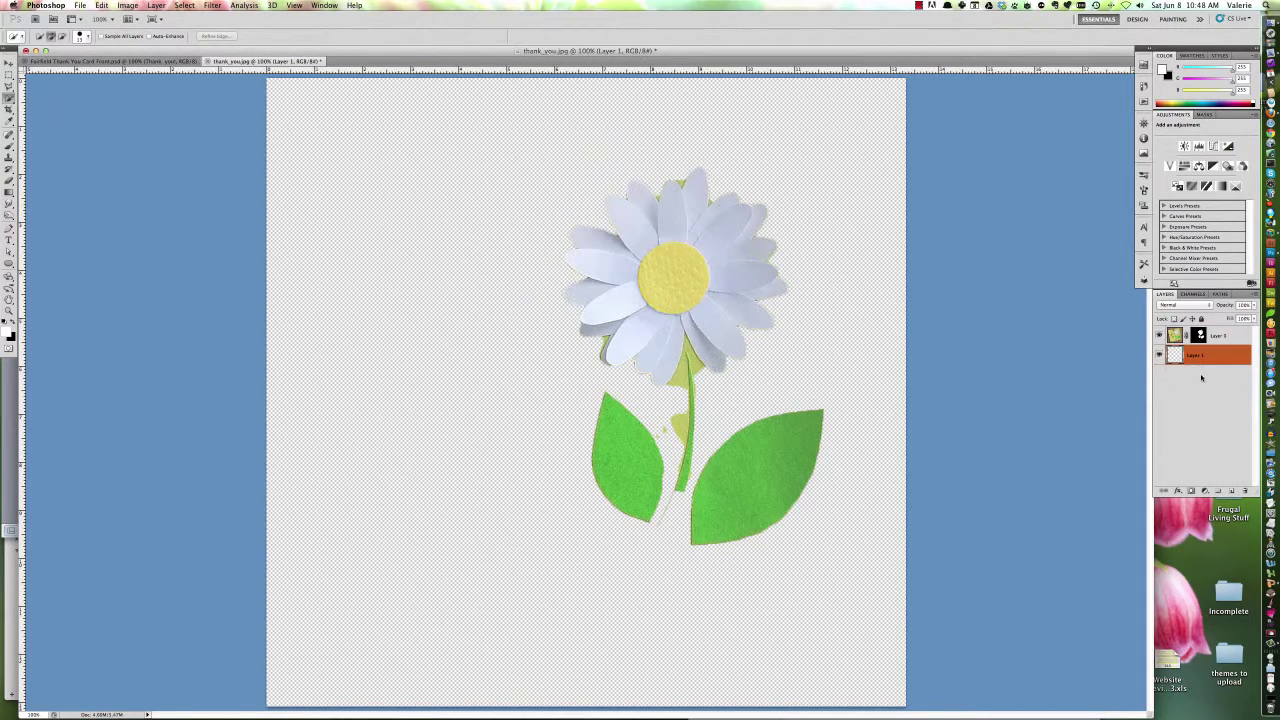
{"action": "key", "text": "alt+BackSpace"}
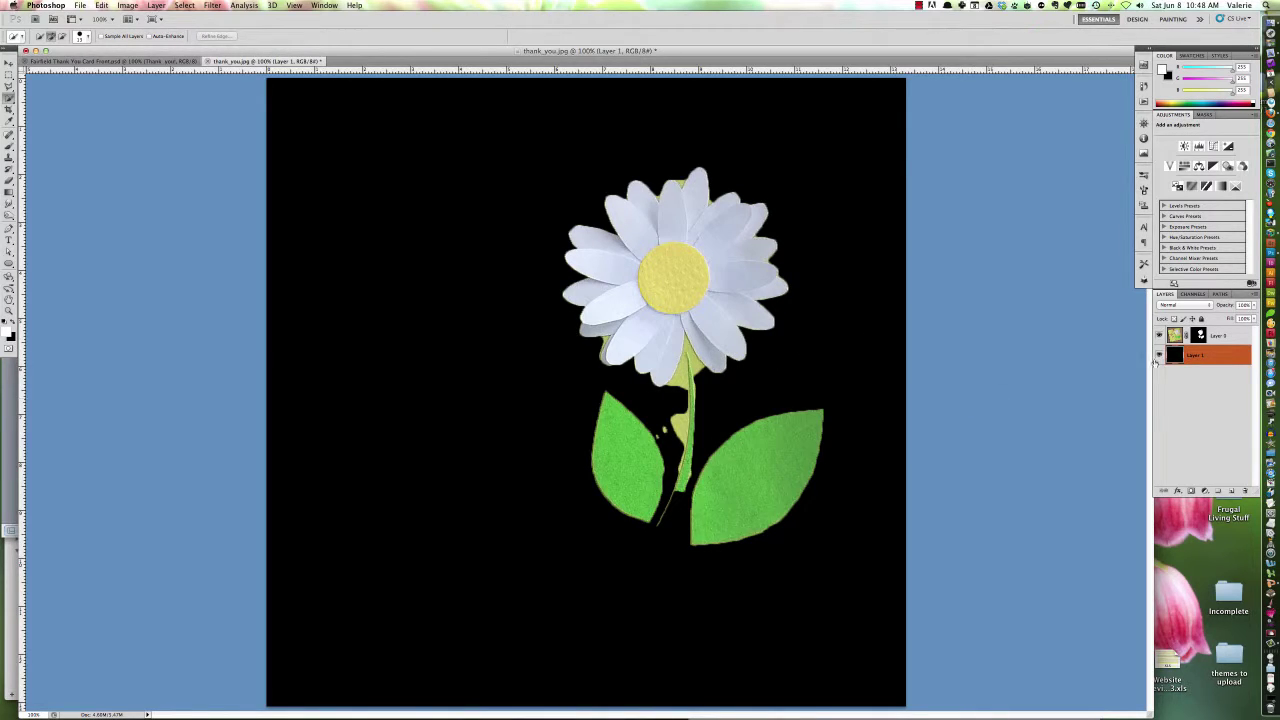
- Paint black on Layer 0's mask with a small brush to hide the yellow patches between the stem and the left leaf
{"action": "left_click", "coordinate": [1199, 335]}
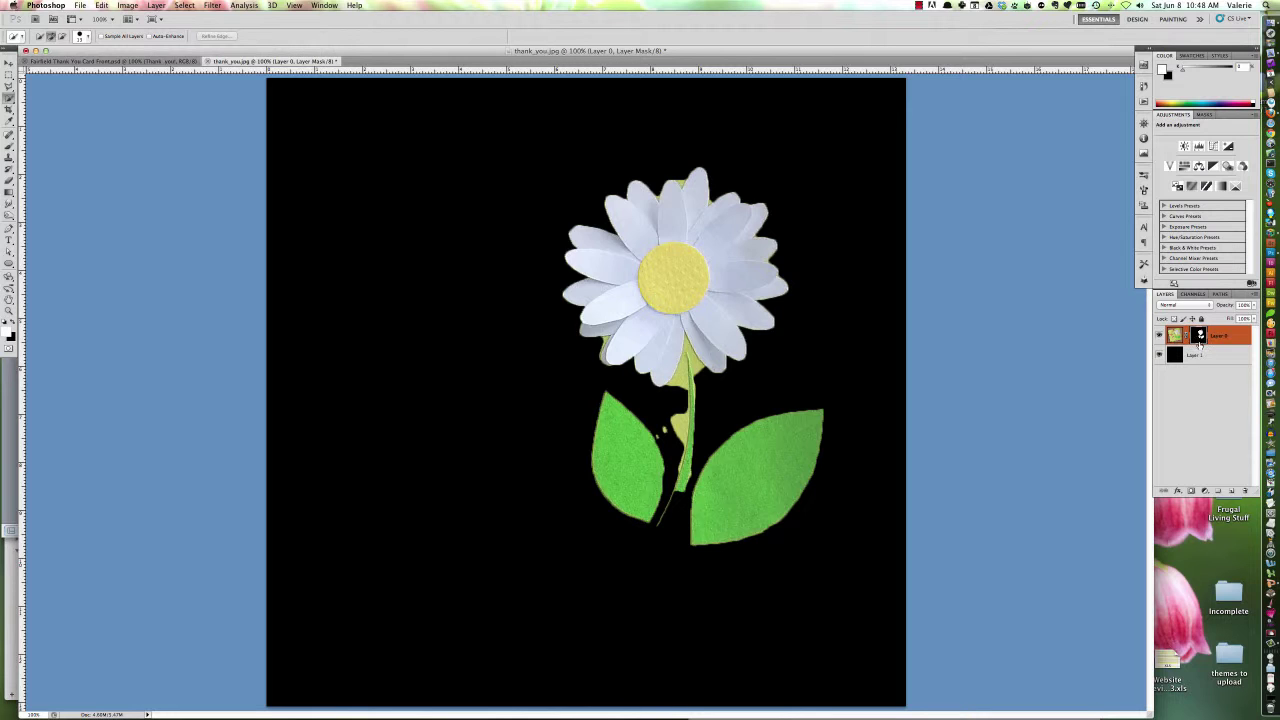
{"action": "key", "text": "b"}
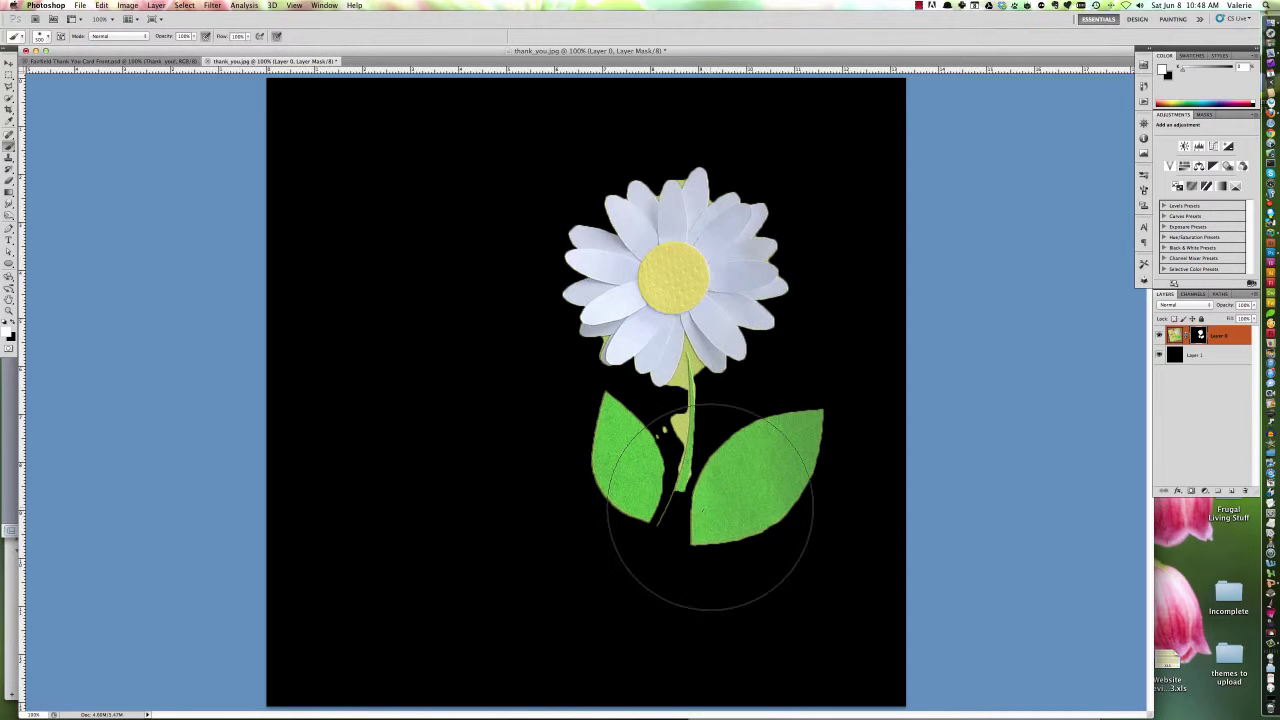
{"action": "scroll", "coordinate": [705, 511], "scroll_direction": "up", "scroll_amount": 3}
{"action": "scroll", "coordinate": [776, 476], "scroll_direction": "up", "scroll_amount": 2}
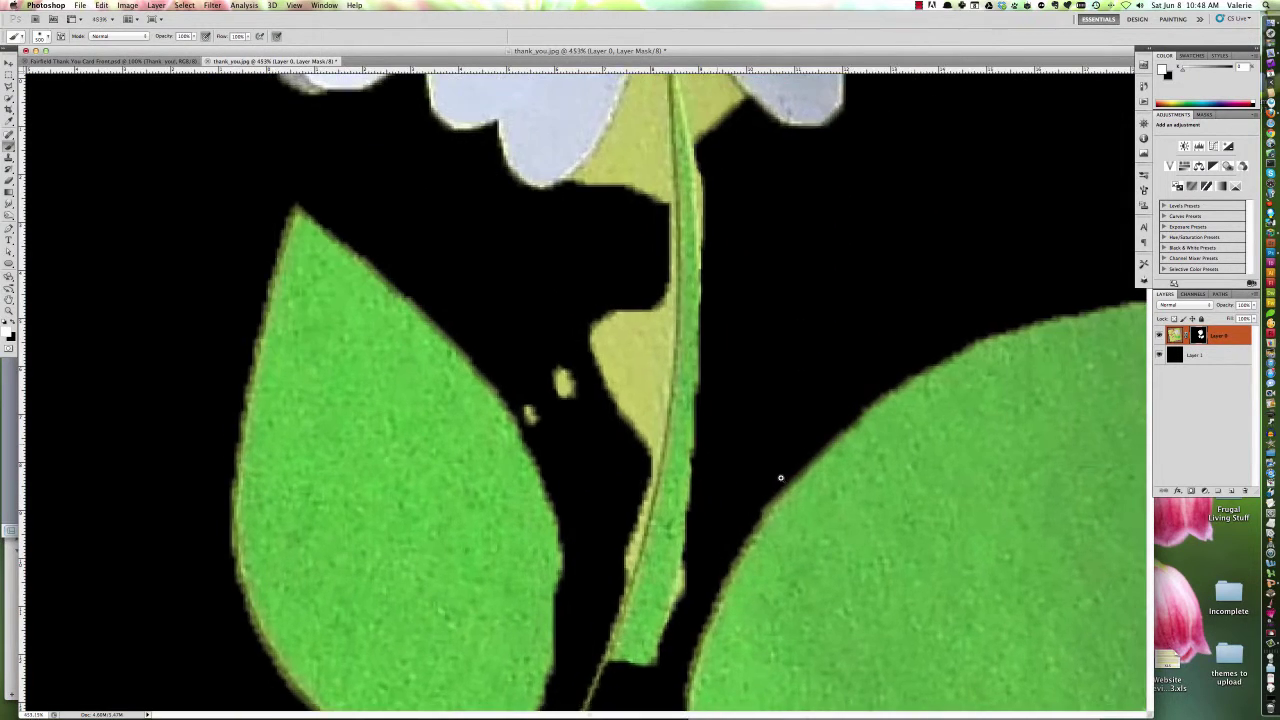
{"action": "left_click", "coordinate": [47, 38]}
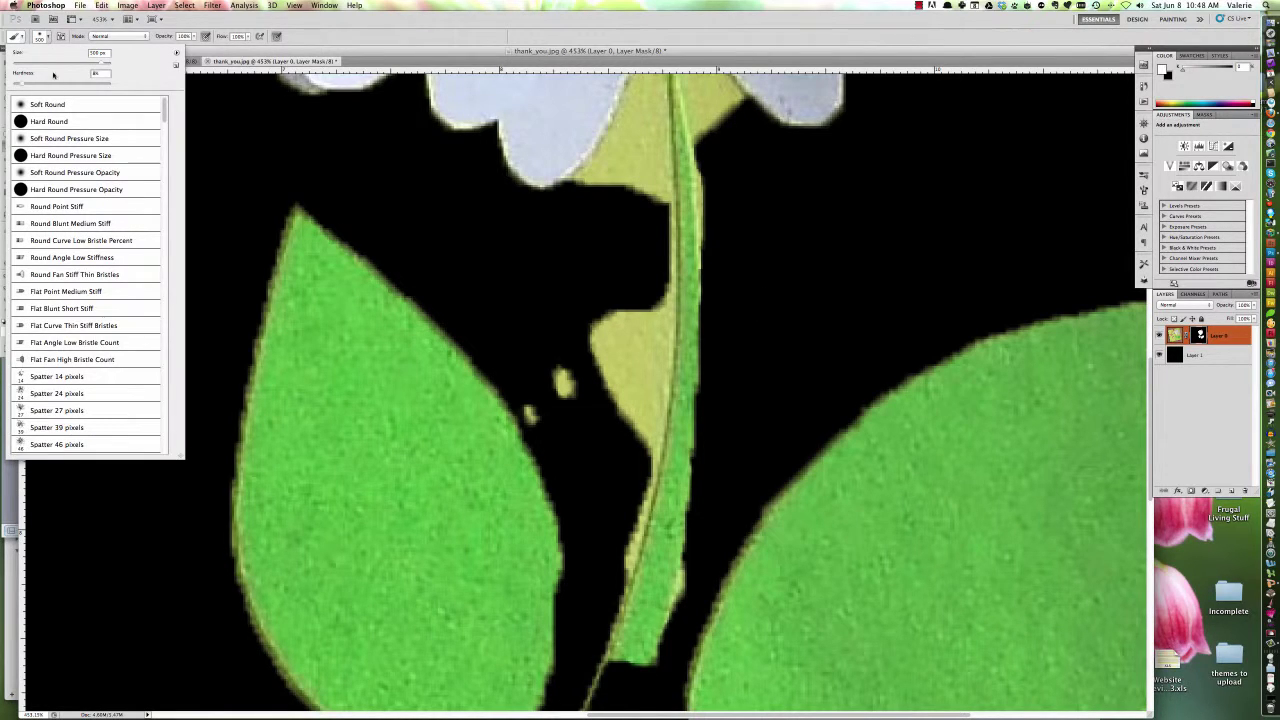
{"action": "left_click", "coordinate": [97, 55]}
{"action": "key", "text": "Return"}
{"action": "key", "text": "x"}
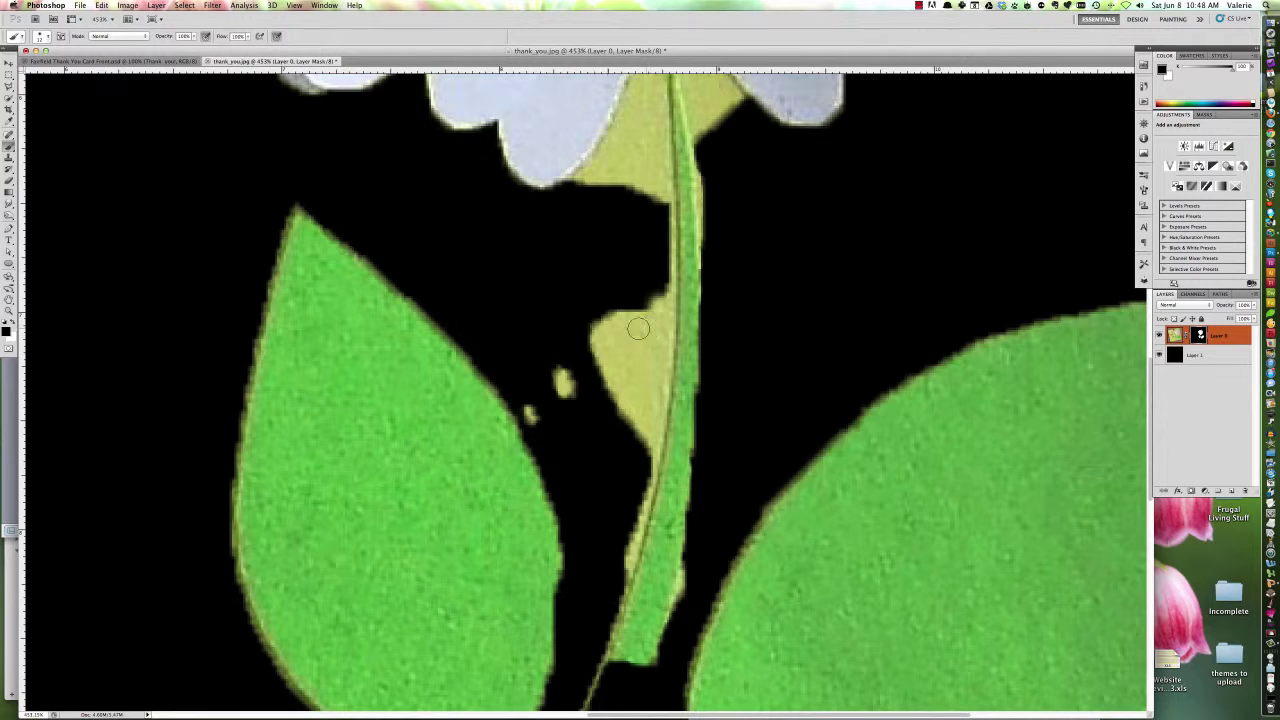
{"action": "left_click", "coordinate": [606, 318]}
{"action": "mouse_move", "coordinate": [651, 278]}
{"action": "left_mouse_down"}
{"action": "mouse_move", "coordinate": [655, 360]}
{"action": "mouse_move", "coordinate": [657, 306]}
{"action": "mouse_move", "coordinate": [688, 373]}
{"action": "left_mouse_up"}
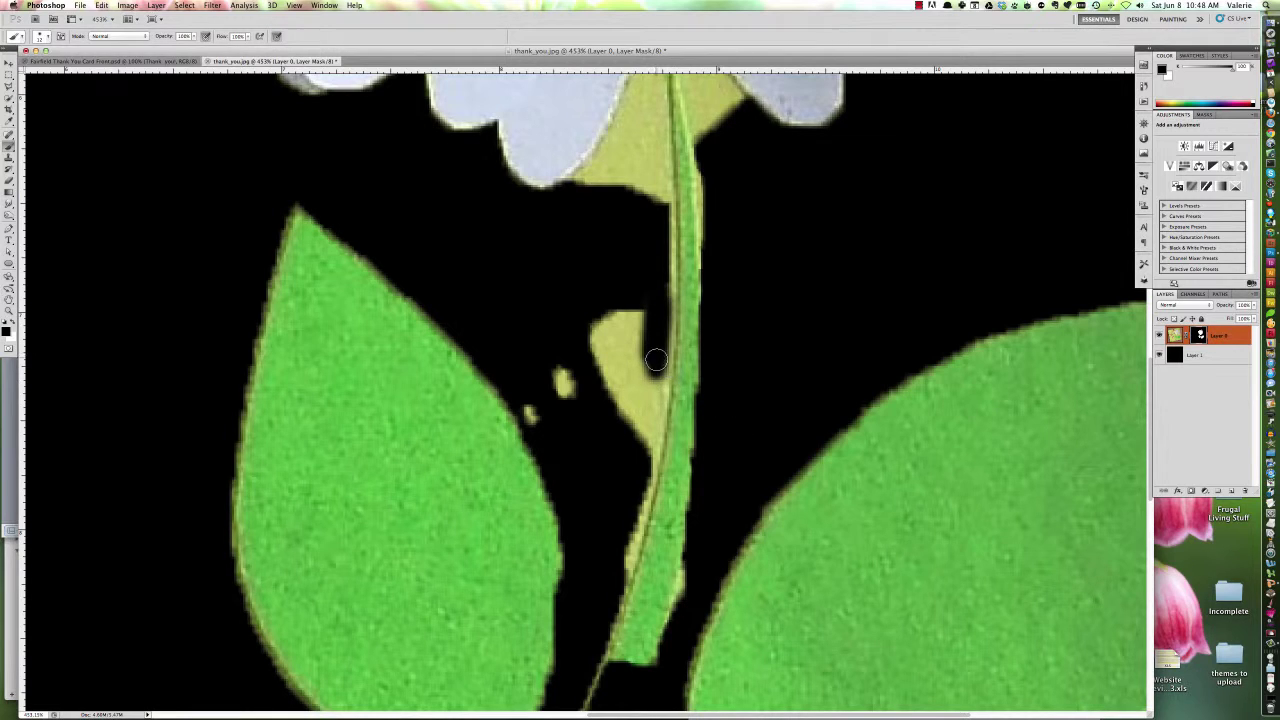
{"action": "mouse_move", "coordinate": [655, 360]}
{"action": "left_mouse_down"}
{"action": "mouse_move", "coordinate": [643, 457]}
{"action": "mouse_move", "coordinate": [642, 302]}
{"action": "mouse_move", "coordinate": [629, 432]}
{"action": "mouse_move", "coordinate": [627, 323]}
{"action": "mouse_move", "coordinate": [615, 341]}
{"action": "mouse_move", "coordinate": [599, 328]}
{"action": "mouse_move", "coordinate": [591, 357]}
{"action": "mouse_move", "coordinate": [579, 332]}
{"action": "mouse_move", "coordinate": [549, 407]}
{"action": "mouse_move", "coordinate": [558, 399]}
{"action": "mouse_move", "coordinate": [532, 411]}
{"action": "mouse_move", "coordinate": [636, 394]}
{"action": "mouse_move", "coordinate": [543, 409]}
{"action": "left_mouse_up"}
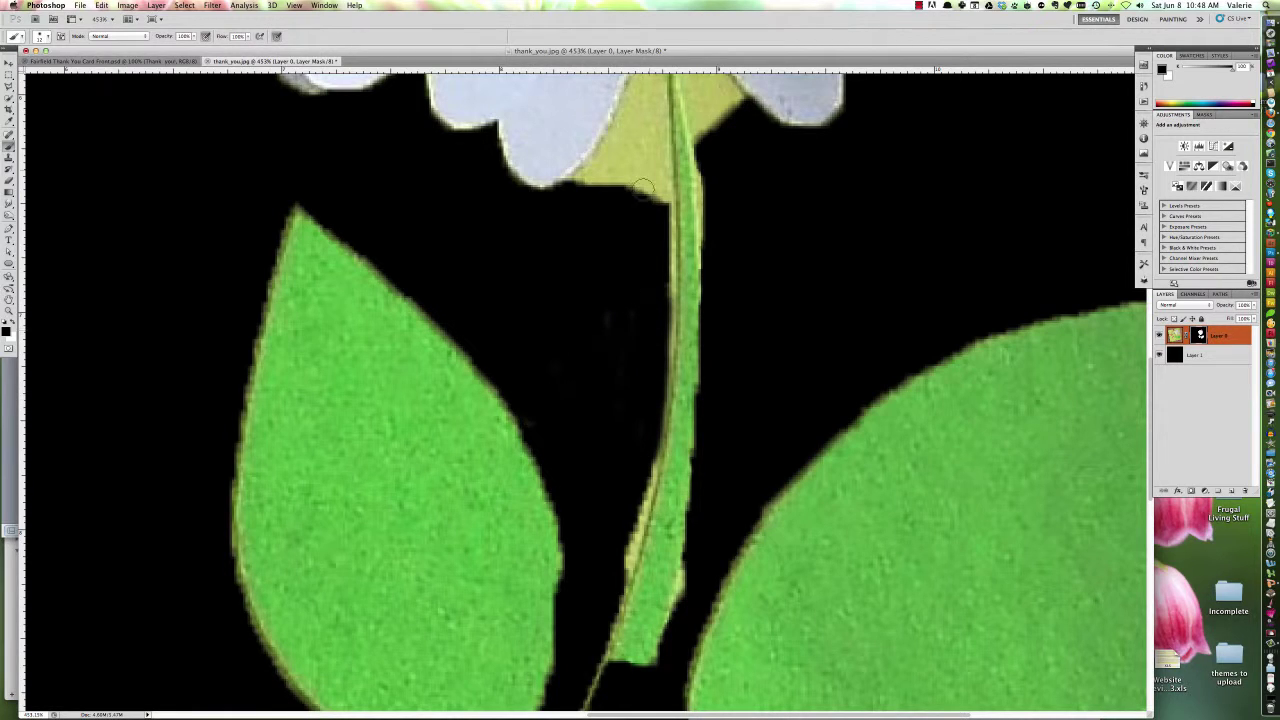
- Paint black on the mask to hide the yellow paper under the petals on both sides of the stem
{"action": "left_click_drag", "start_coordinate": [660, 106], "coordinate": [662, 233]}
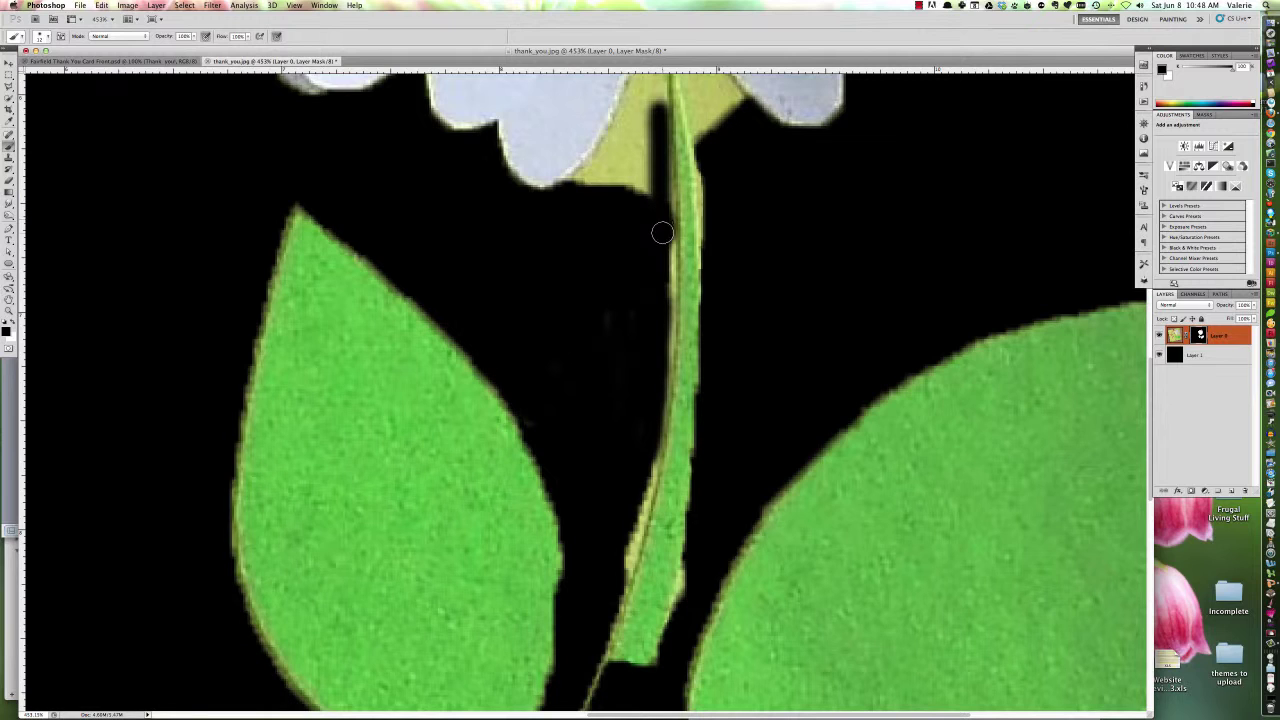
{"action": "left_click", "coordinate": [626, 115]}
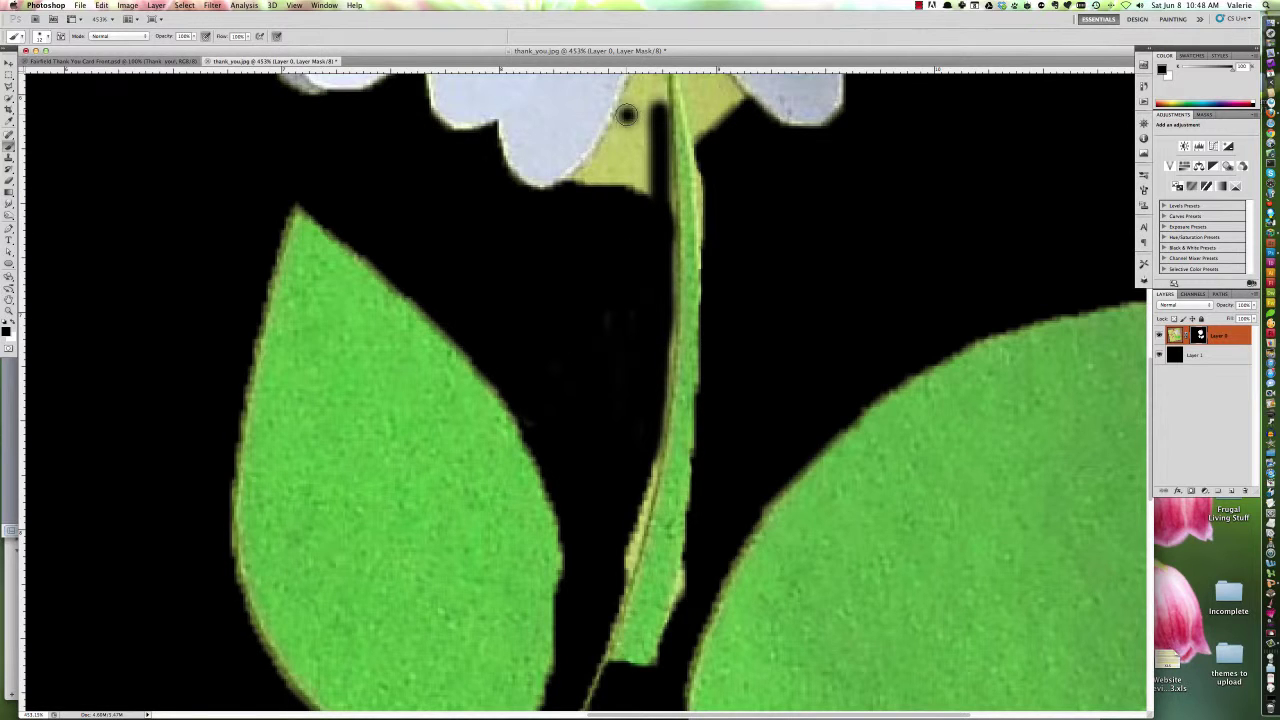
{"action": "mouse_move", "coordinate": [626, 115]}
{"action": "left_mouse_down"}
{"action": "mouse_move", "coordinate": [564, 192]}
{"action": "mouse_move", "coordinate": [625, 165]}
{"action": "mouse_move", "coordinate": [600, 262]}
{"action": "left_mouse_up"}
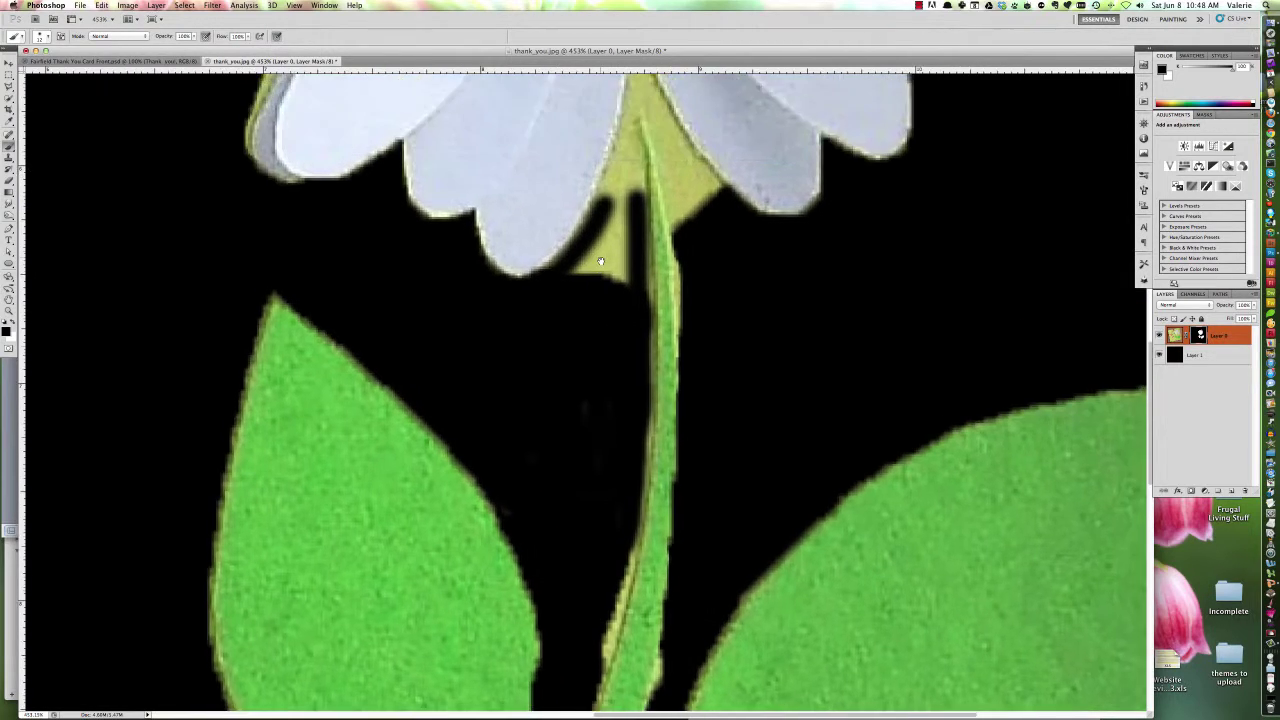
{"action": "left_click_drag", "start_coordinate": [628, 130], "coordinate": [632, 224]}
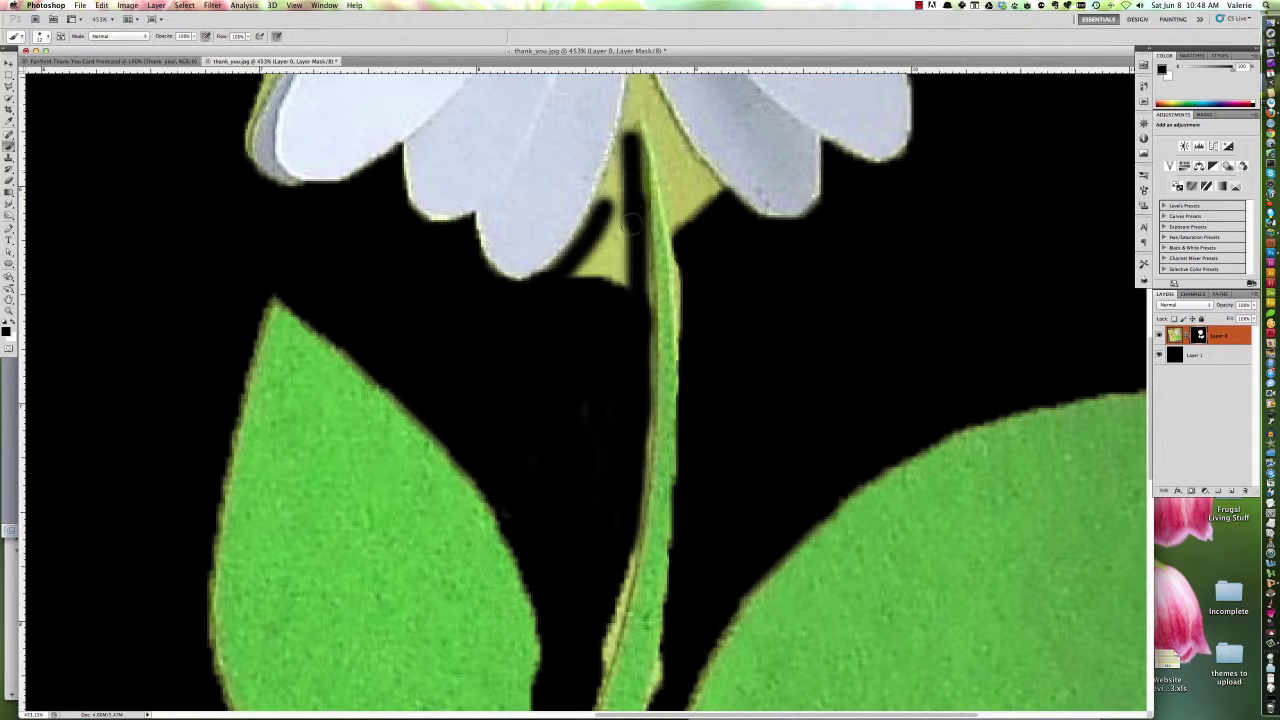
{"action": "mouse_move", "coordinate": [625, 140]}
{"action": "left_mouse_down"}
{"action": "mouse_move", "coordinate": [591, 235]}
{"action": "mouse_move", "coordinate": [617, 186]}
{"action": "mouse_move", "coordinate": [618, 295]}
{"action": "mouse_move", "coordinate": [613, 216]}
{"action": "mouse_move", "coordinate": [585, 277]}
{"action": "mouse_move", "coordinate": [604, 245]}
{"action": "mouse_move", "coordinate": [605, 277]}
{"action": "mouse_move", "coordinate": [572, 286]}
{"action": "left_mouse_up"}
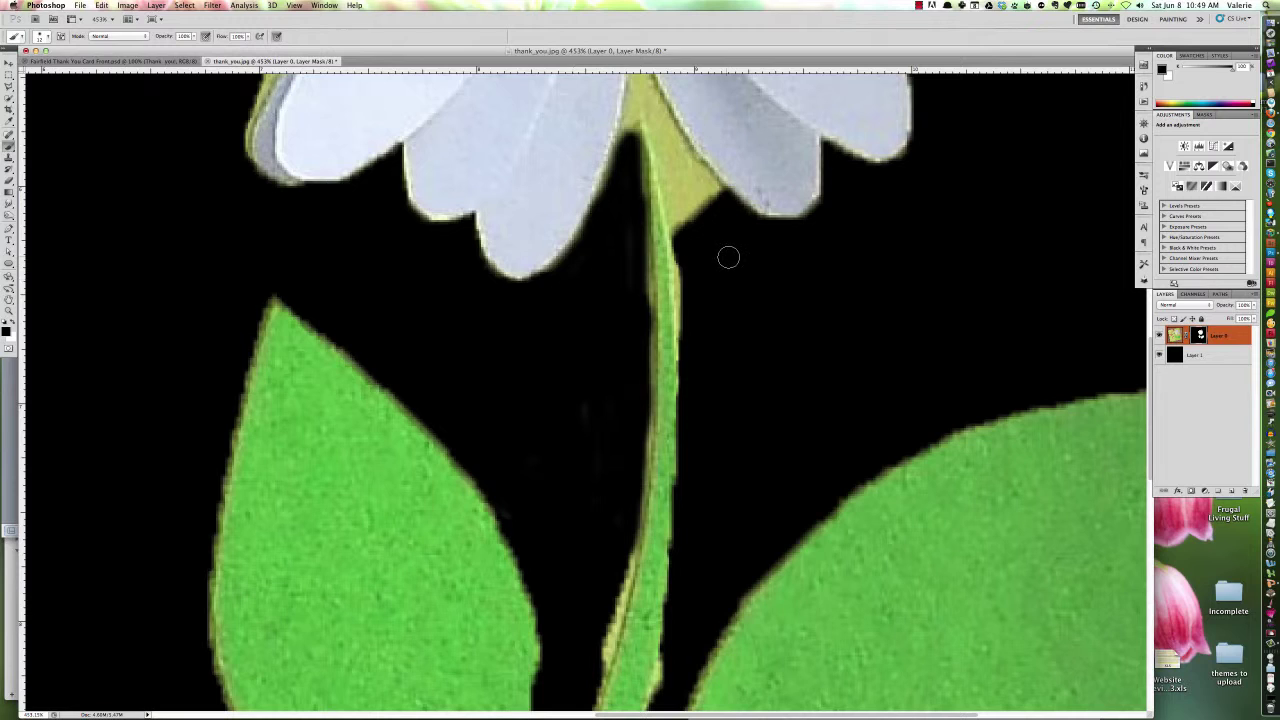
{"action": "mouse_move", "coordinate": [660, 126]}
{"action": "left_mouse_down"}
{"action": "mouse_move", "coordinate": [712, 195]}
{"action": "mouse_move", "coordinate": [668, 180]}
{"action": "mouse_move", "coordinate": [680, 223]}
{"action": "mouse_move", "coordinate": [691, 206]}
{"action": "left_mouse_up"}
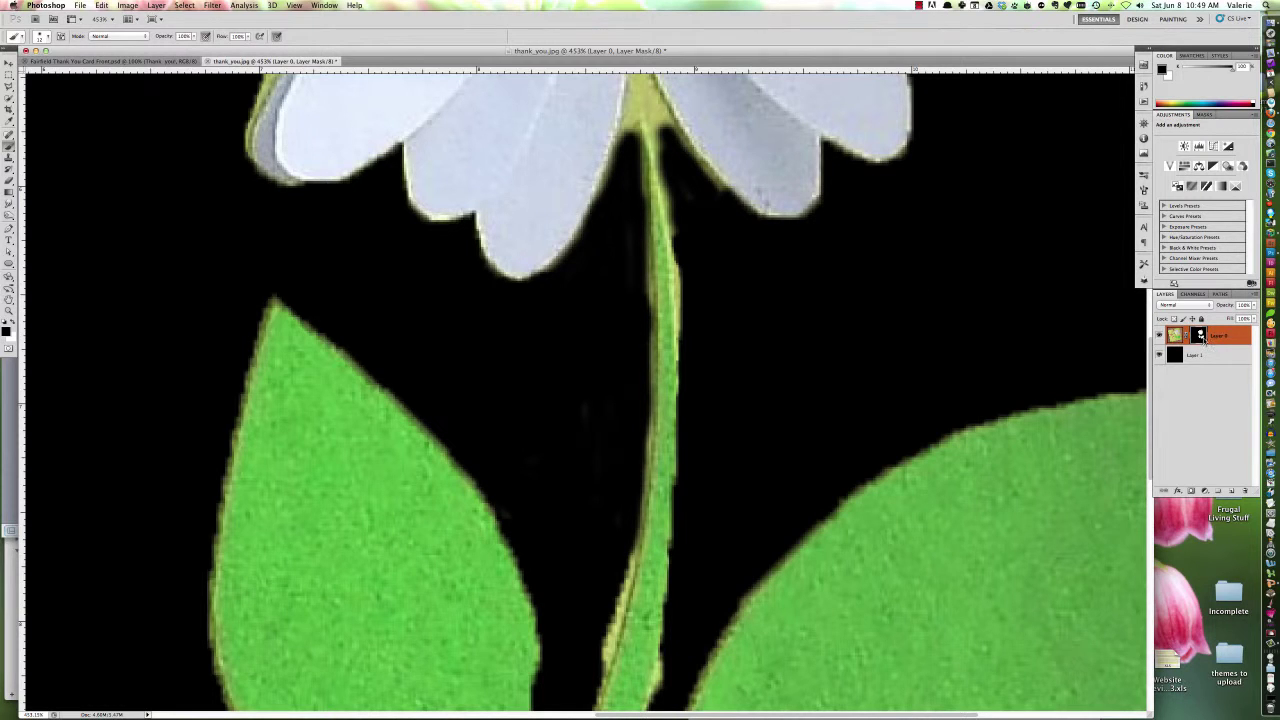
- Disable Layer 0's mask to view the full original image, and enable the mask again
{"action": "right_click", "coordinate": [1200, 336]}
{"action": "left_click", "coordinate": [1140, 343]}
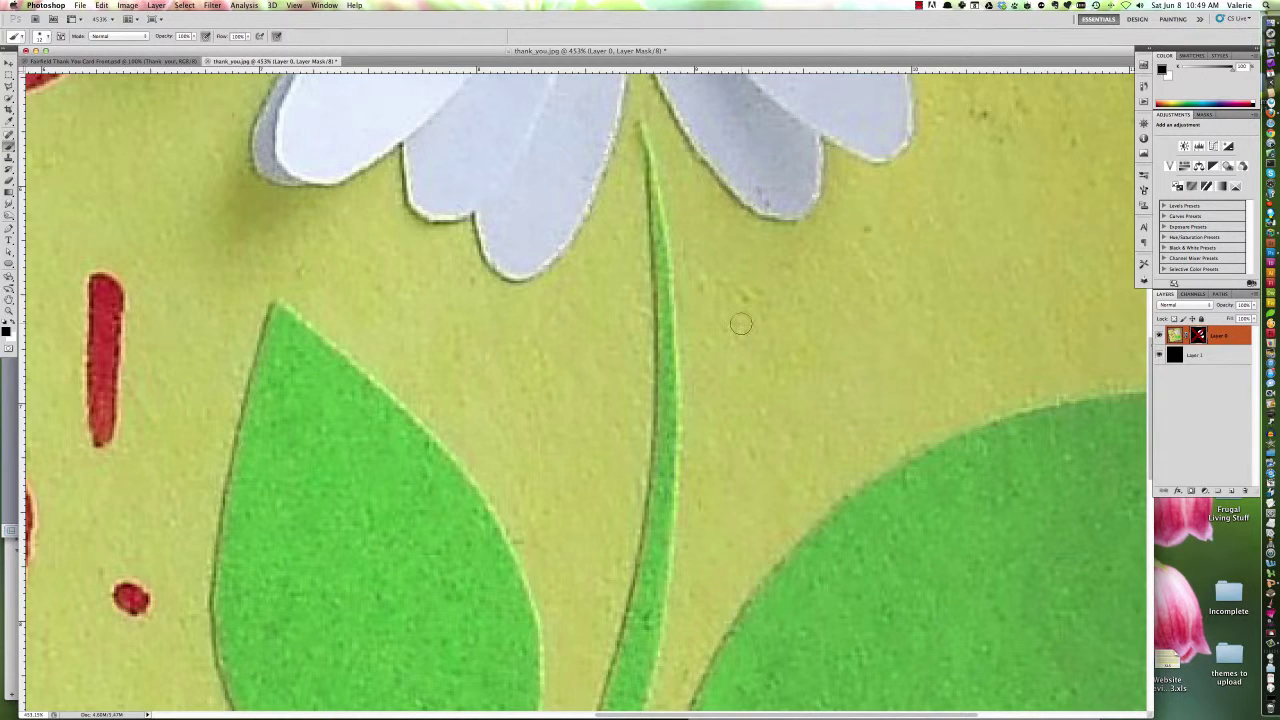
{"action": "right_click", "coordinate": [1200, 336]}
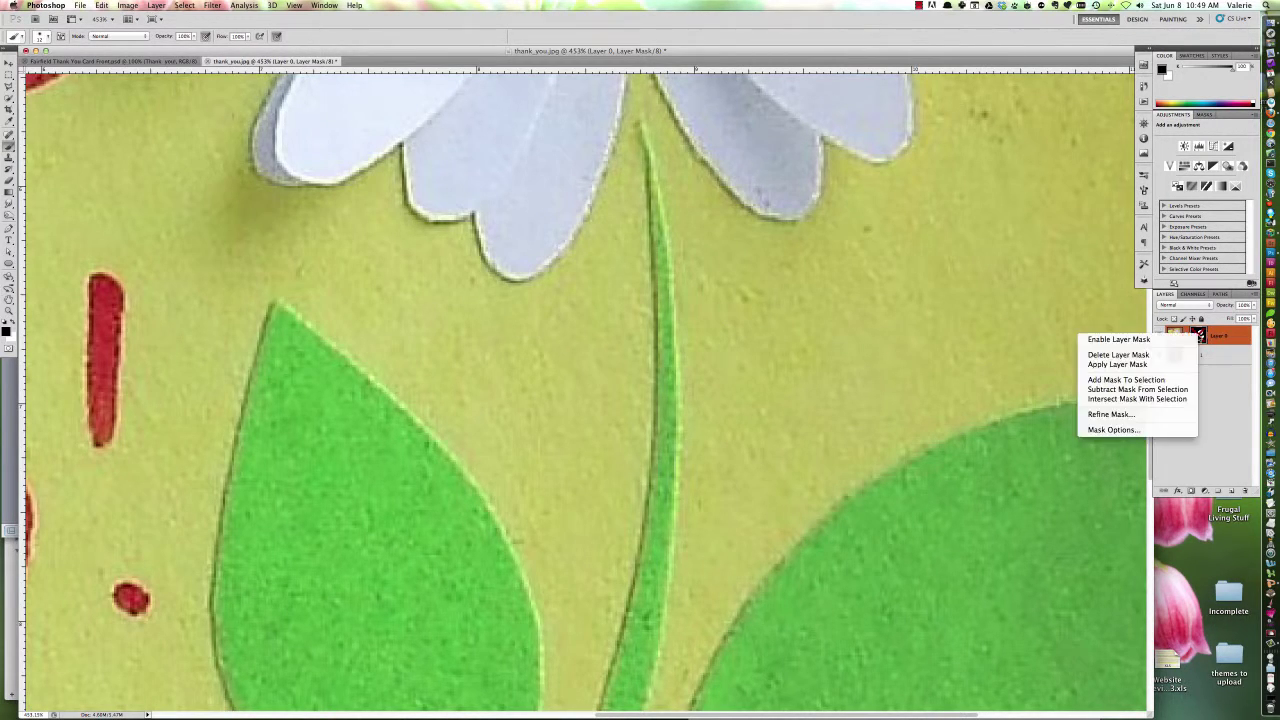
{"action": "left_click", "coordinate": [1165, 339]}
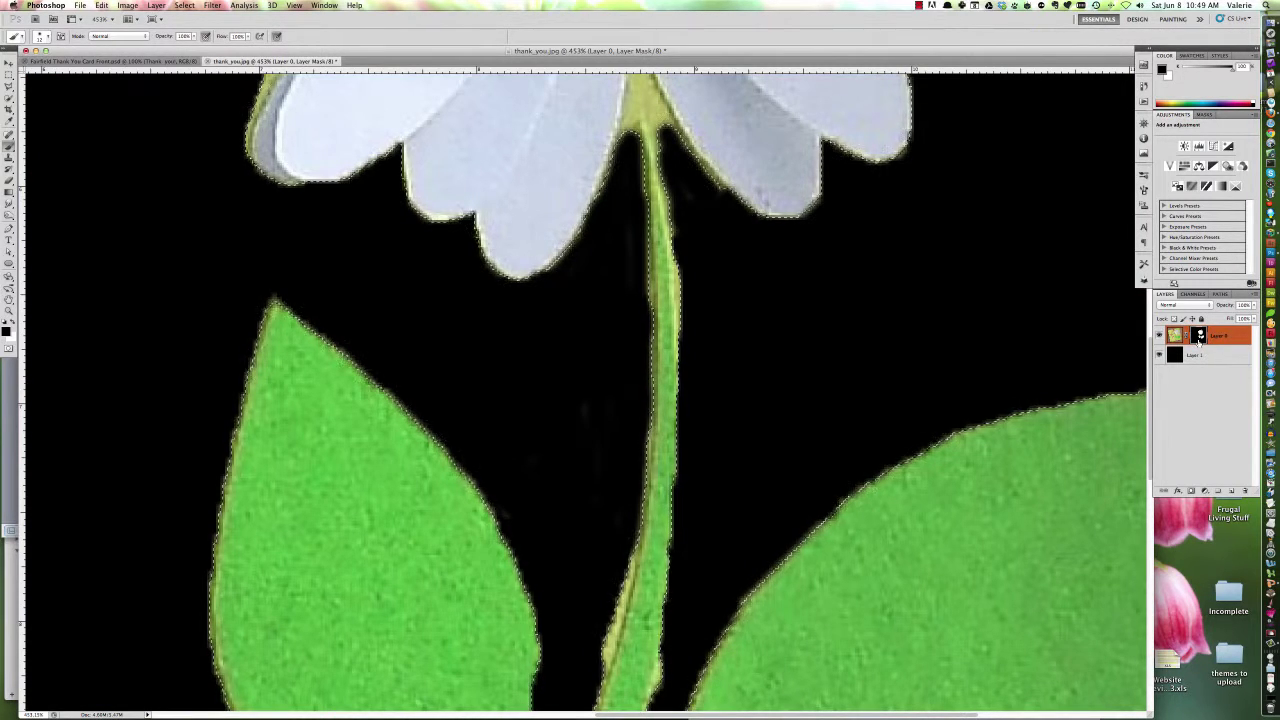
- Display Layer 0's mask alone in black and white, fit it to the window, and return to the image view
{"action": "left_click", "coordinate": [1200, 337], "text": "alt"}
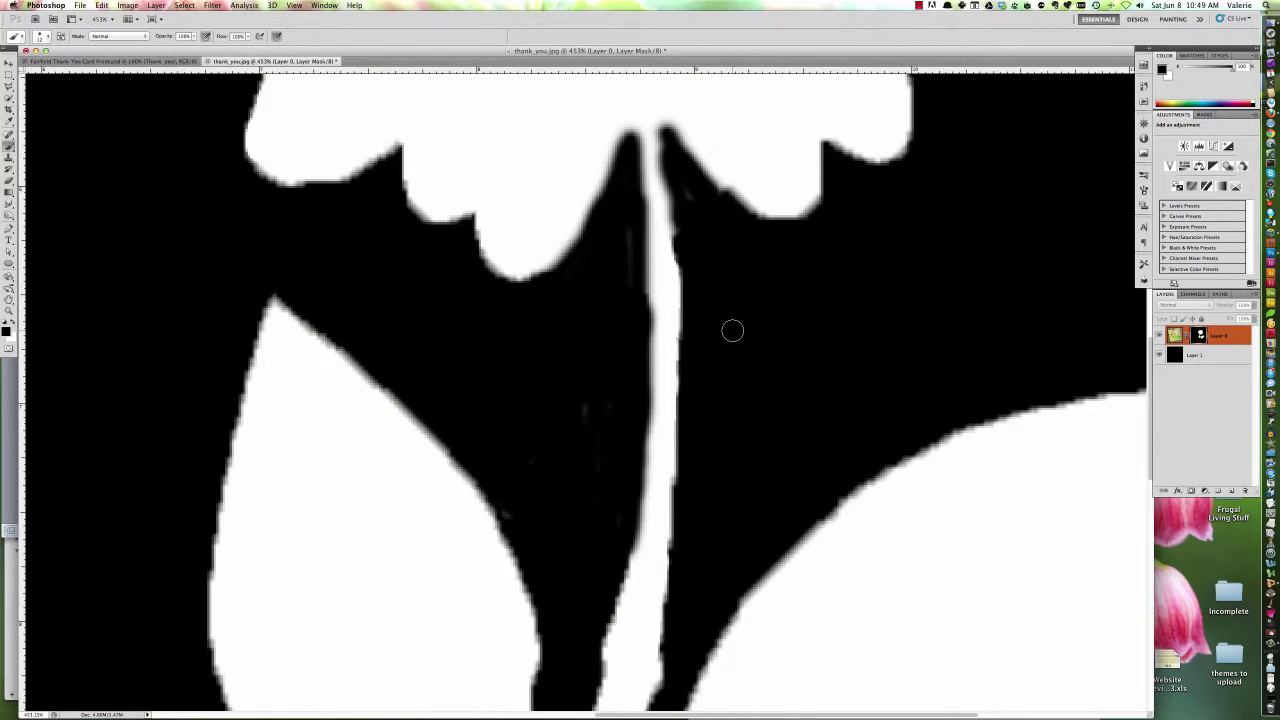
{"action": "key", "text": "super+0"}
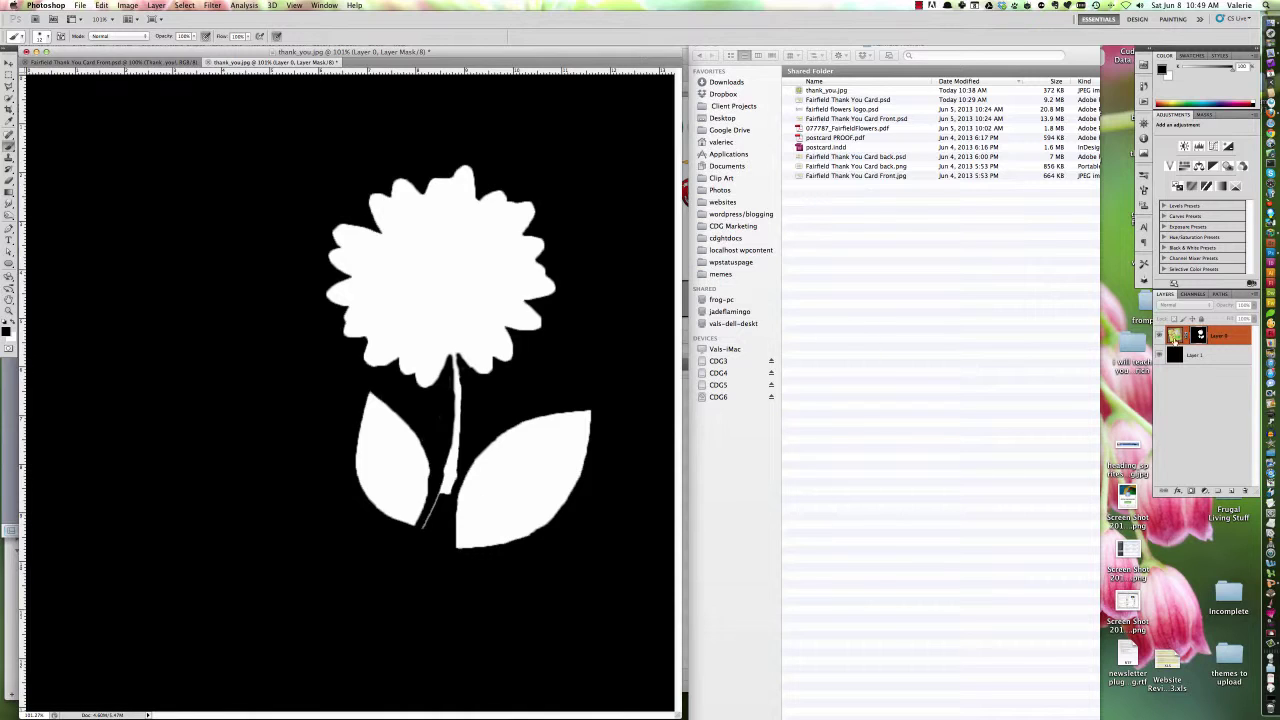
{"action": "right_click", "coordinate": [1200, 336]}
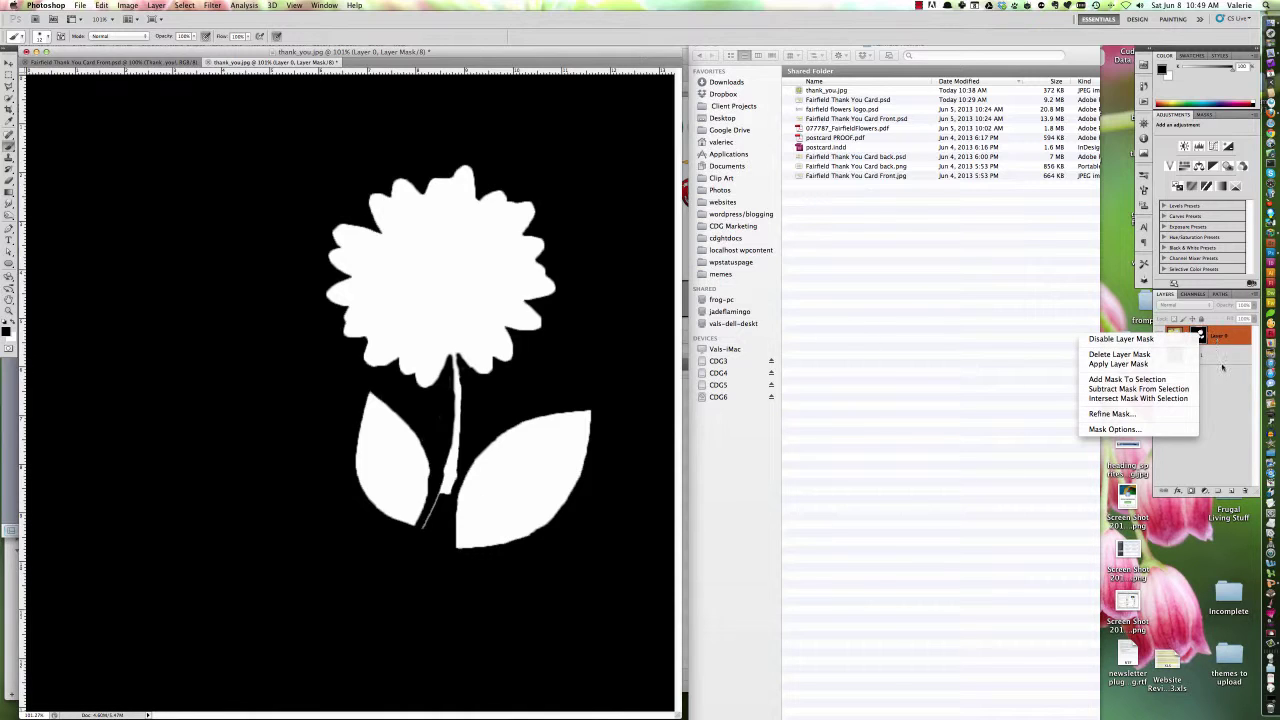
{"action": "left_click", "coordinate": [1222, 367]}
{"action": "left_click", "coordinate": [1197, 337], "text": "alt"}
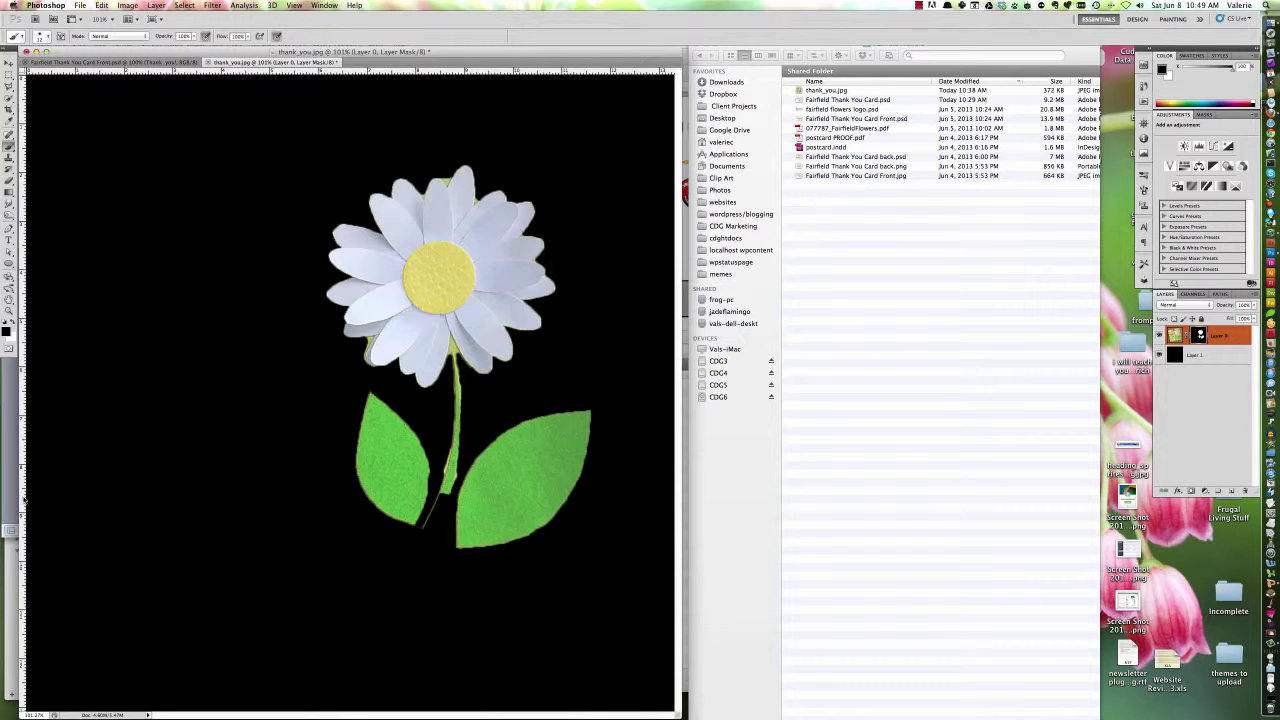
- Switch the painting color to white and paint on the mask to bring back the lower part of the stem
{"action": "left_click", "coordinate": [12, 336]}
{"action": "left_click", "coordinate": [12, 336]}
{"action": "left_click", "coordinate": [12, 336]}
{"action": "left_click", "coordinate": [12, 336]}
{"action": "left_click", "coordinate": [12, 336]}
{"action": "left_click", "coordinate": [12, 336]}
{"action": "key", "text": "x"}
{"action": "mouse_move", "coordinate": [455, 494]}
{"action": "left_mouse_down"}
{"action": "mouse_move", "coordinate": [438, 515]}
{"action": "mouse_move", "coordinate": [436, 500]}
{"action": "mouse_move", "coordinate": [424, 540]}
{"action": "mouse_move", "coordinate": [454, 476]}
{"action": "mouse_move", "coordinate": [418, 570]}
{"action": "mouse_move", "coordinate": [420, 536]}
{"action": "mouse_move", "coordinate": [402, 568]}
{"action": "mouse_move", "coordinate": [422, 530]}
{"action": "mouse_move", "coordinate": [374, 595]}
{"action": "mouse_move", "coordinate": [398, 577]}
{"action": "mouse_move", "coordinate": [346, 610]}
{"action": "mouse_move", "coordinate": [366, 628]}
{"action": "mouse_move", "coordinate": [421, 548]}
{"action": "mouse_move", "coordinate": [390, 605]}
{"action": "mouse_move", "coordinate": [378, 600]}
{"action": "mouse_move", "coordinate": [392, 593]}
{"action": "left_mouse_up"}
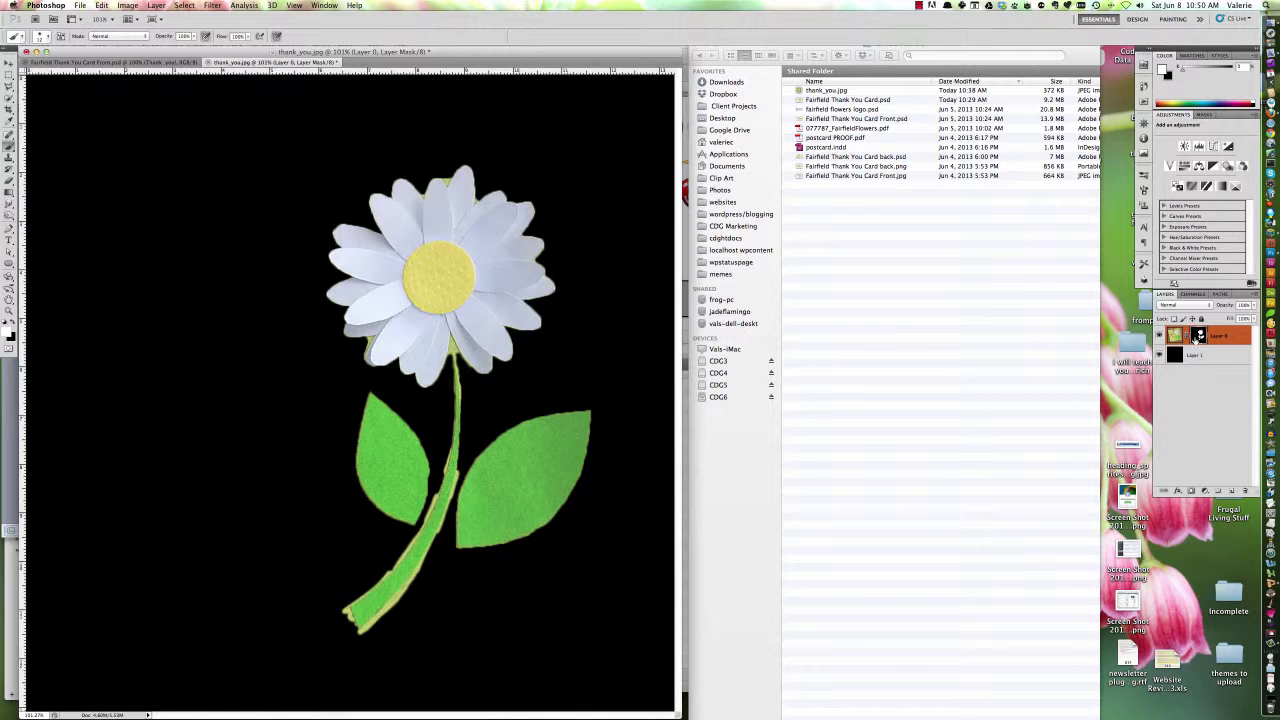
- Hide the black layer and touch up the mask along the lower-right petals' edges to remove the yellow fringe
{"action": "left_click", "coordinate": [1160, 356]}
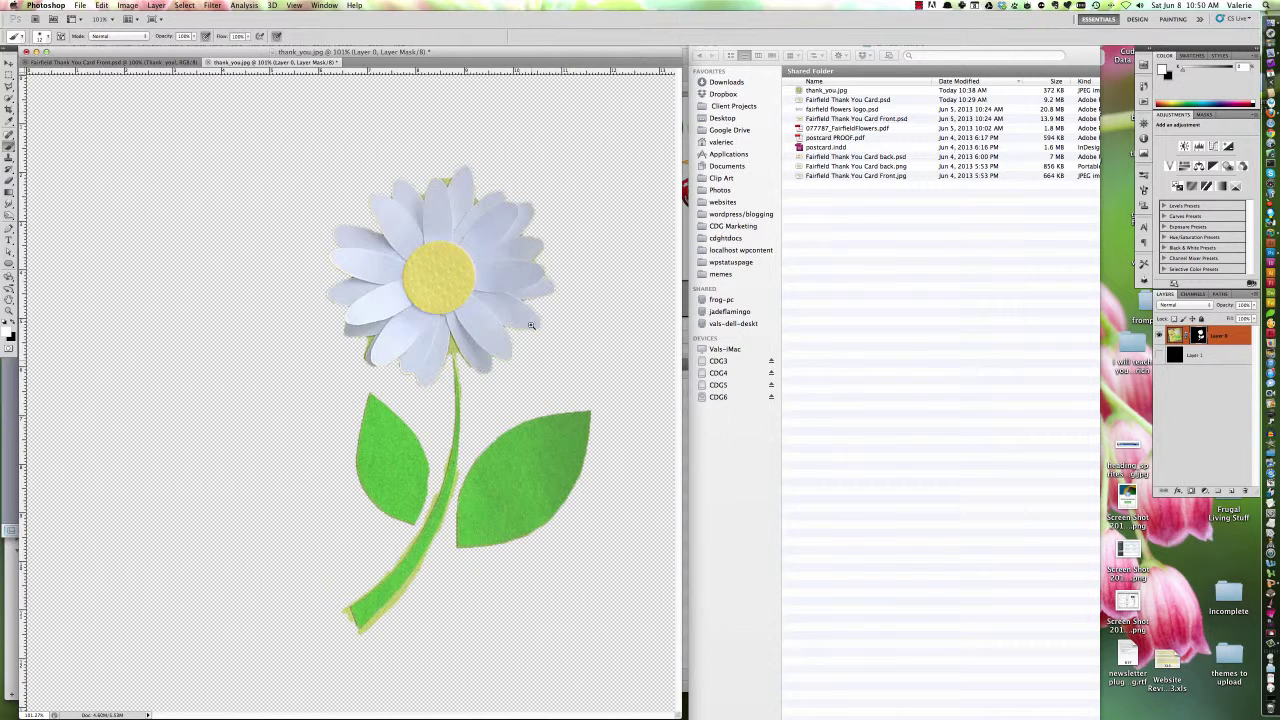
{"action": "scroll", "coordinate": [520, 299], "scroll_direction": "up", "scroll_amount": 10}
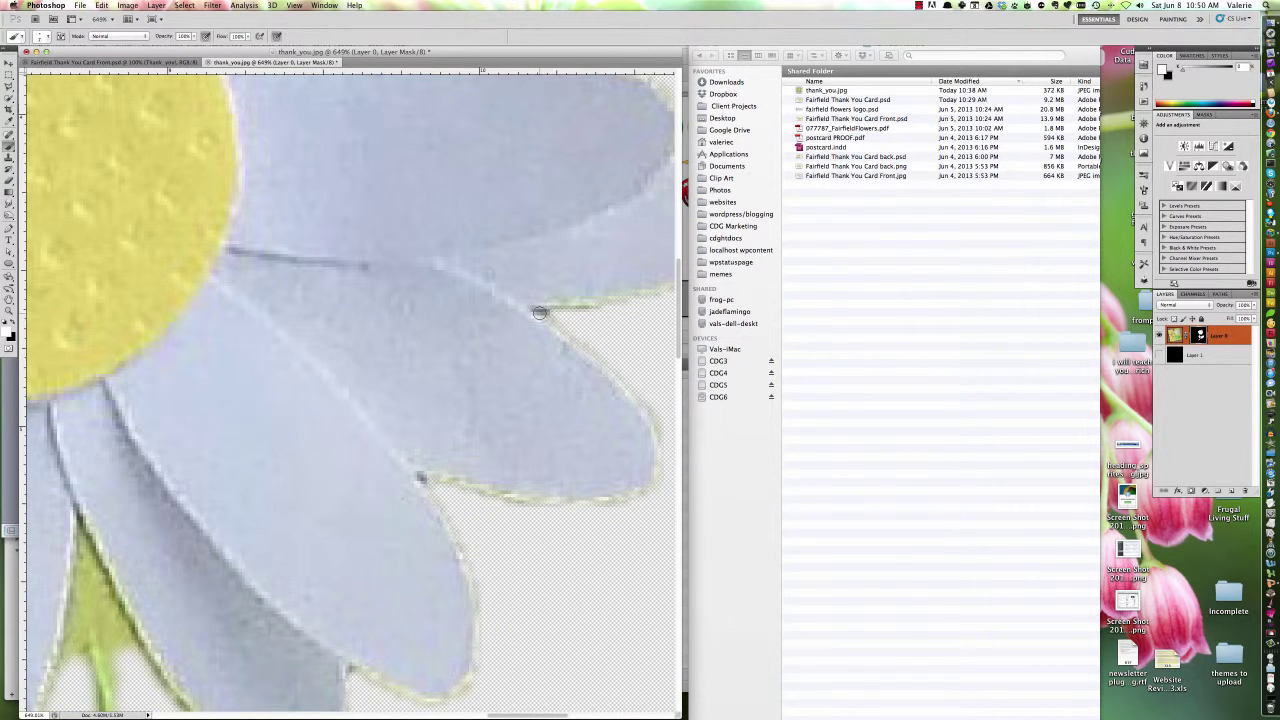
{"action": "mouse_move", "coordinate": [549, 316]}
{"action": "left_mouse_down"}
{"action": "mouse_move", "coordinate": [578, 312]}
{"action": "mouse_move", "coordinate": [536, 312]}
{"action": "mouse_move", "coordinate": [580, 306]}
{"action": "mouse_move", "coordinate": [553, 311]}
{"action": "left_mouse_up"}
{"action": "mouse_move", "coordinate": [592, 355]}
{"action": "left_mouse_down"}
{"action": "mouse_move", "coordinate": [586, 341]}
{"action": "mouse_move", "coordinate": [657, 425]}
{"action": "mouse_move", "coordinate": [662, 478]}
{"action": "left_mouse_up"}
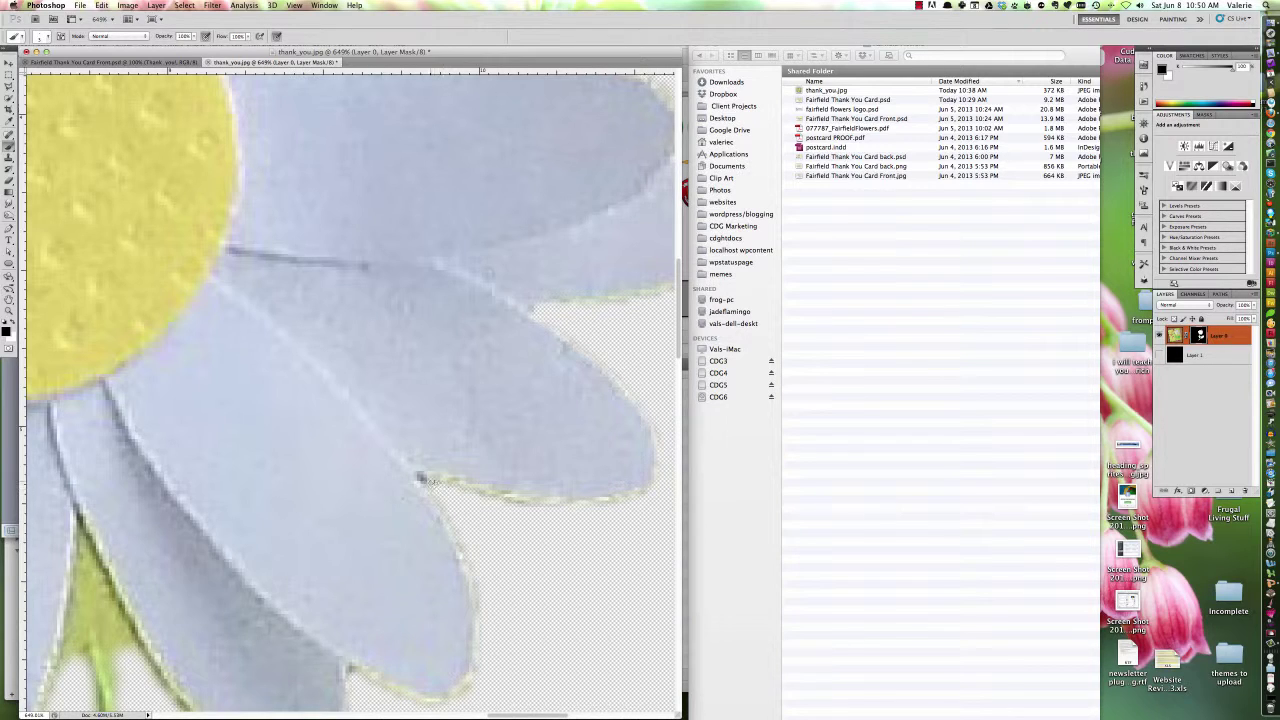
{"action": "left_click", "coordinate": [421, 477]}
{"action": "key", "text": "super+0"}
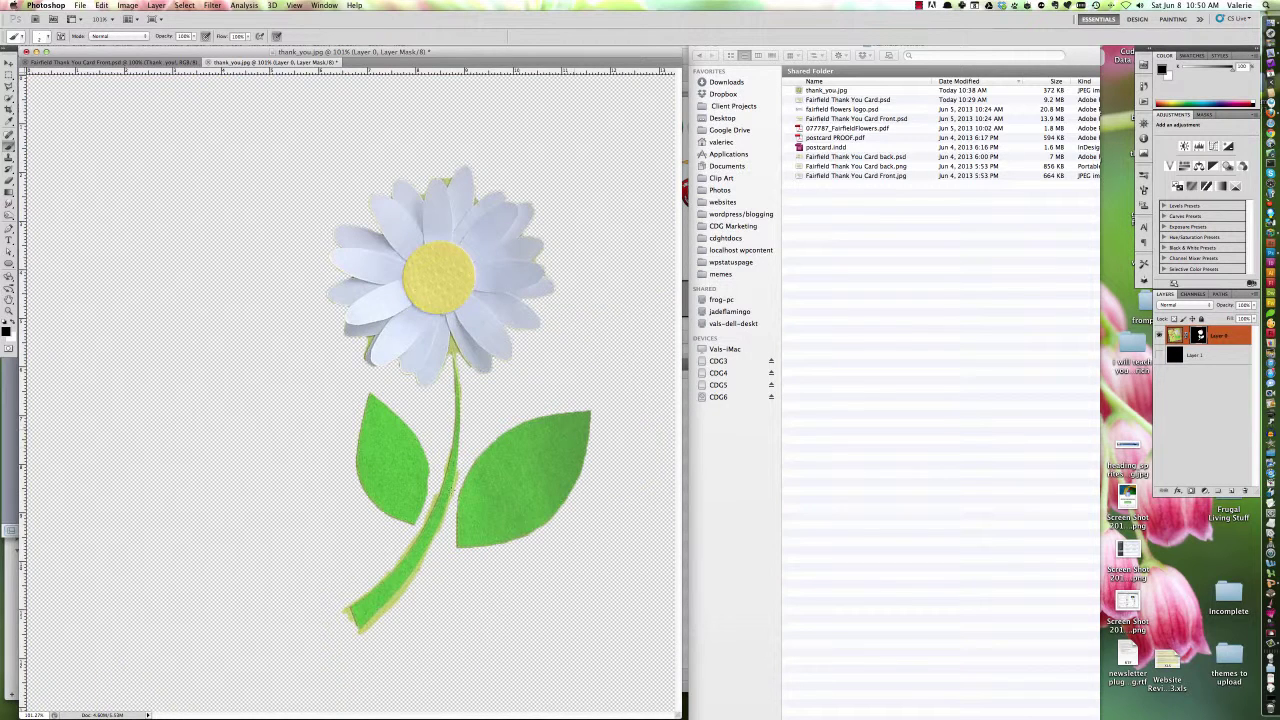